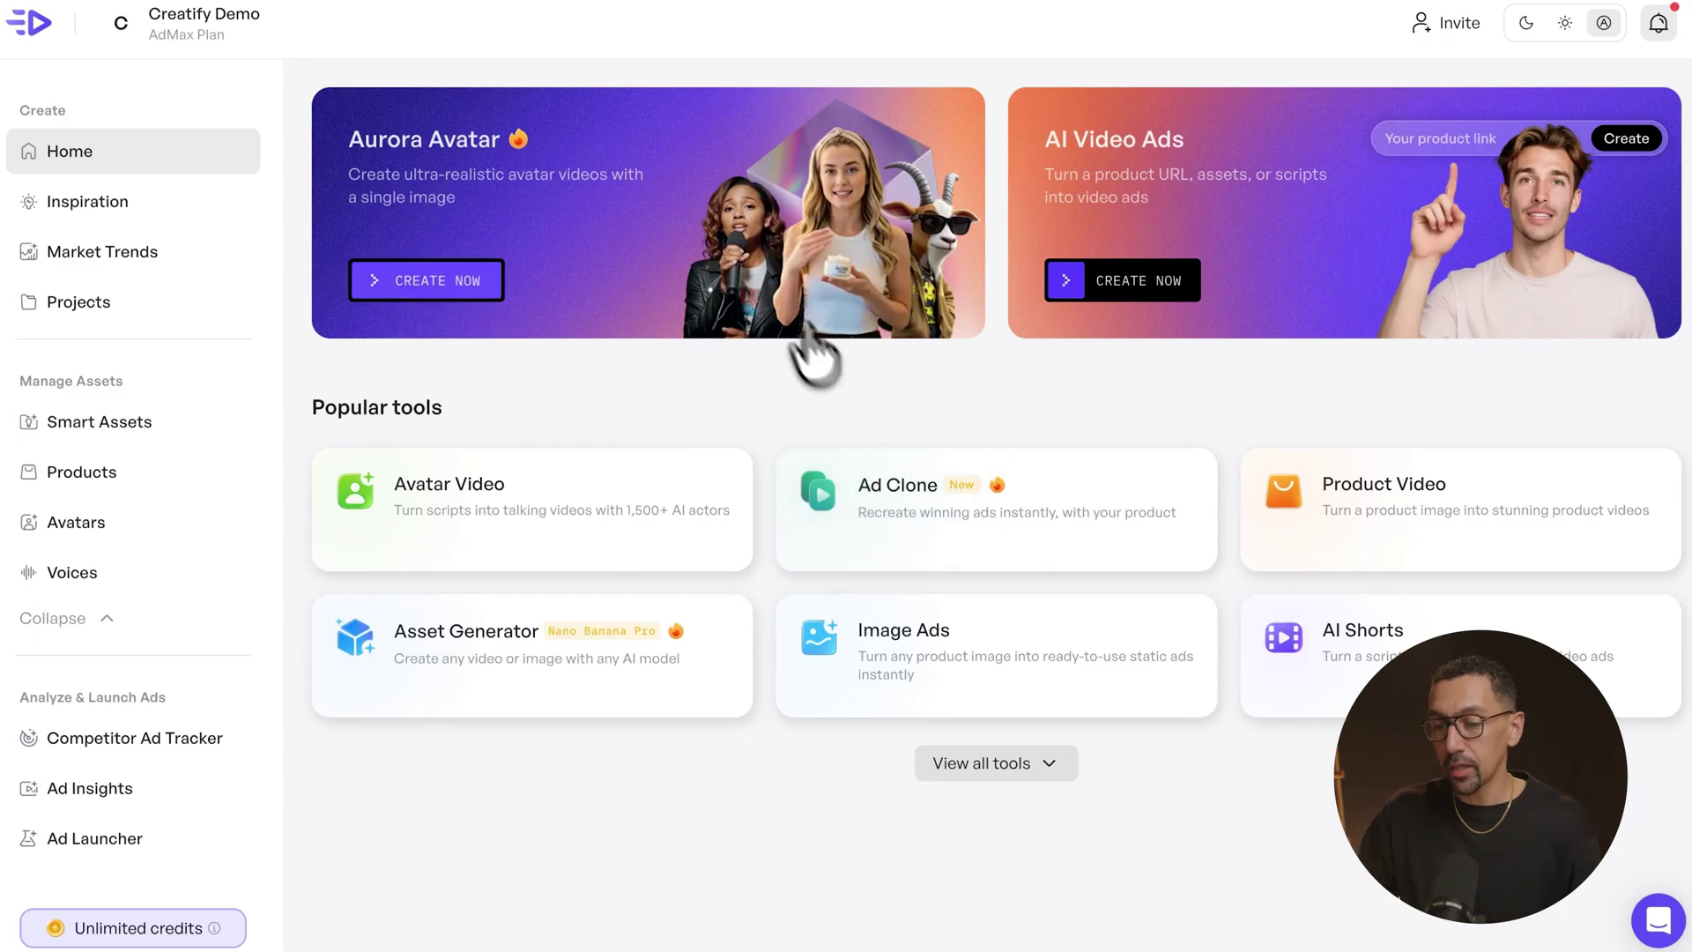
- Open the Aurora Avatar creator and upload the Desktop JPG of the man at a keyboard as the avatar
left_click(739, 265)
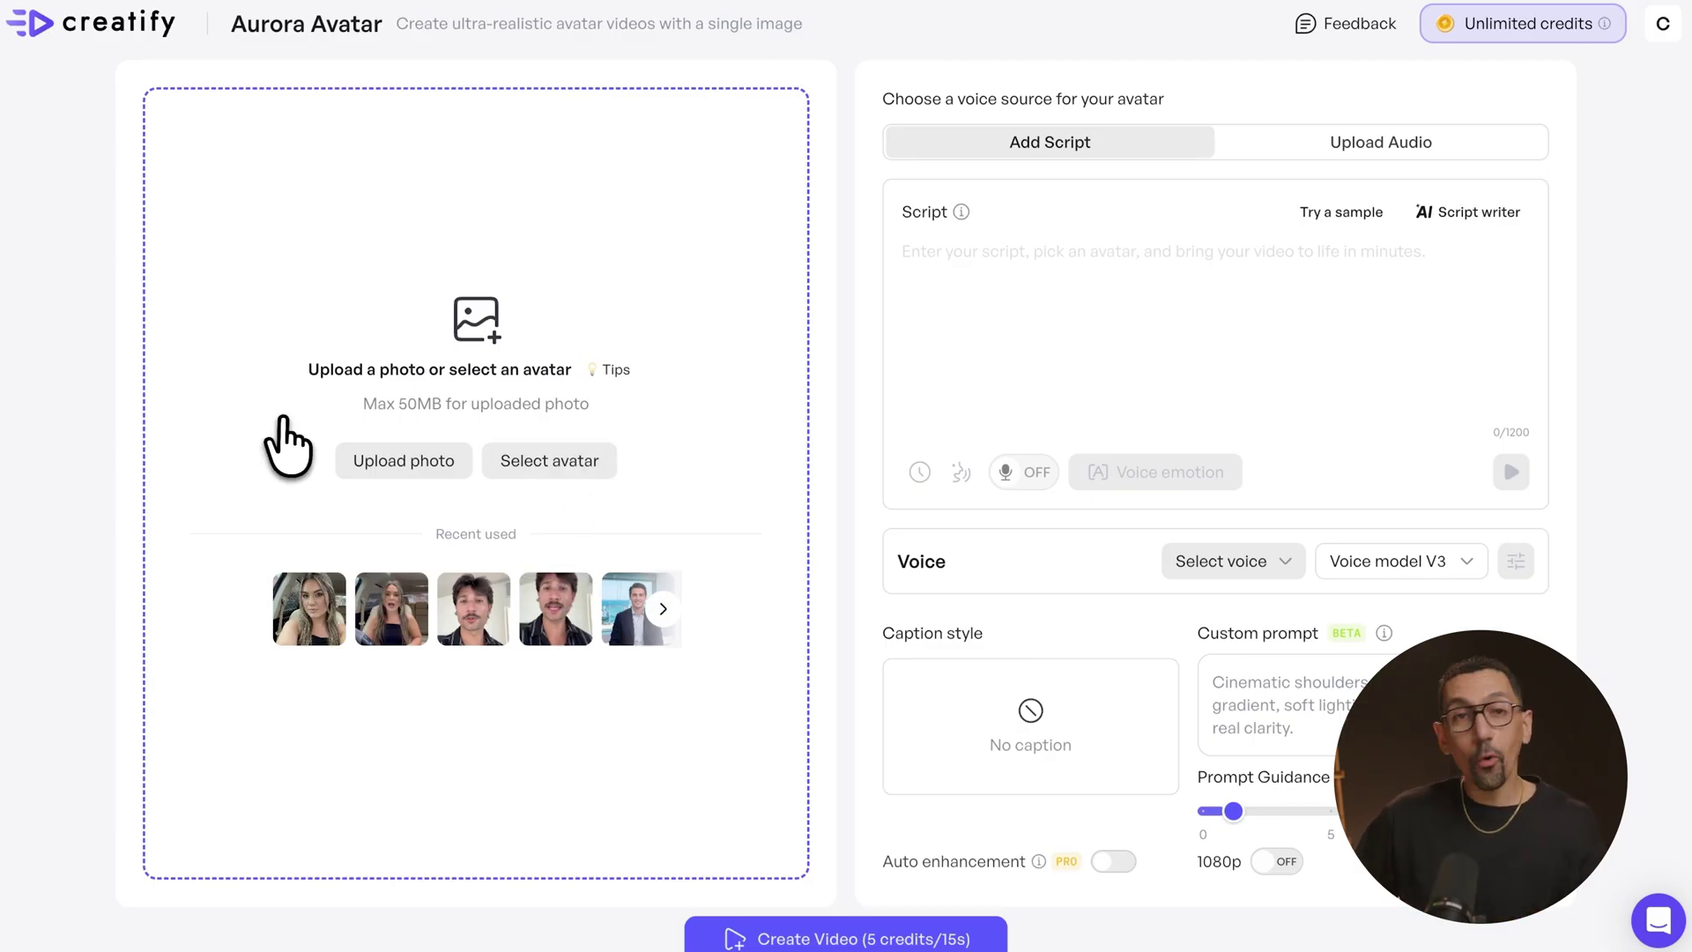
left_click(555, 463)
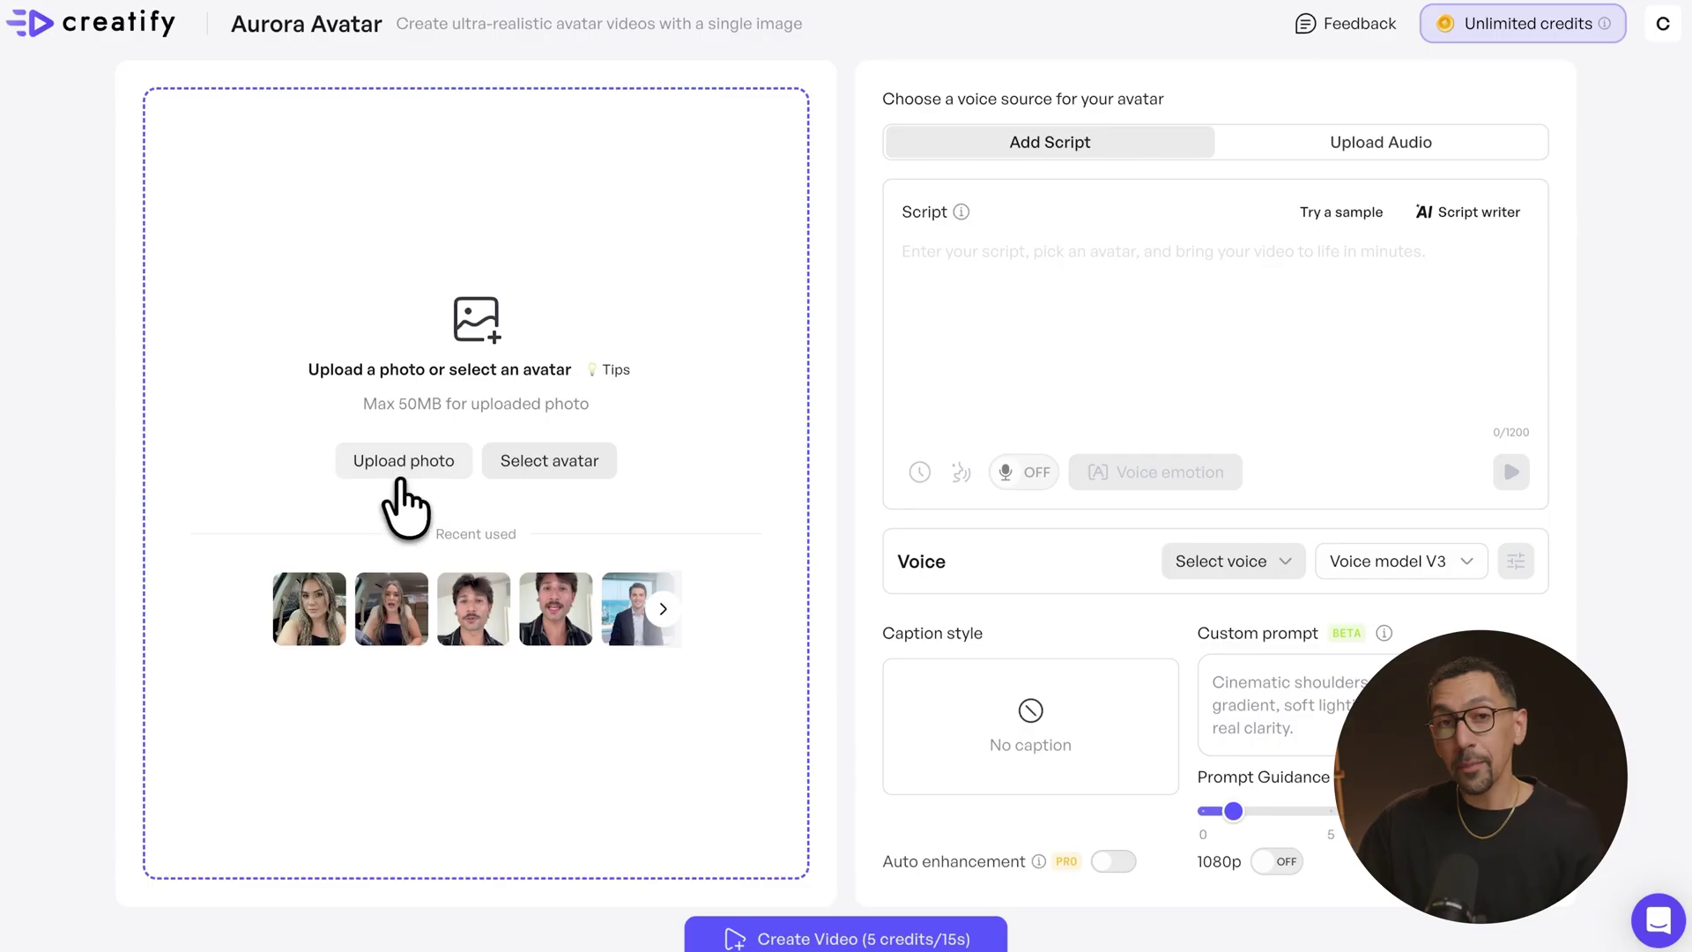
left_click(399, 481)
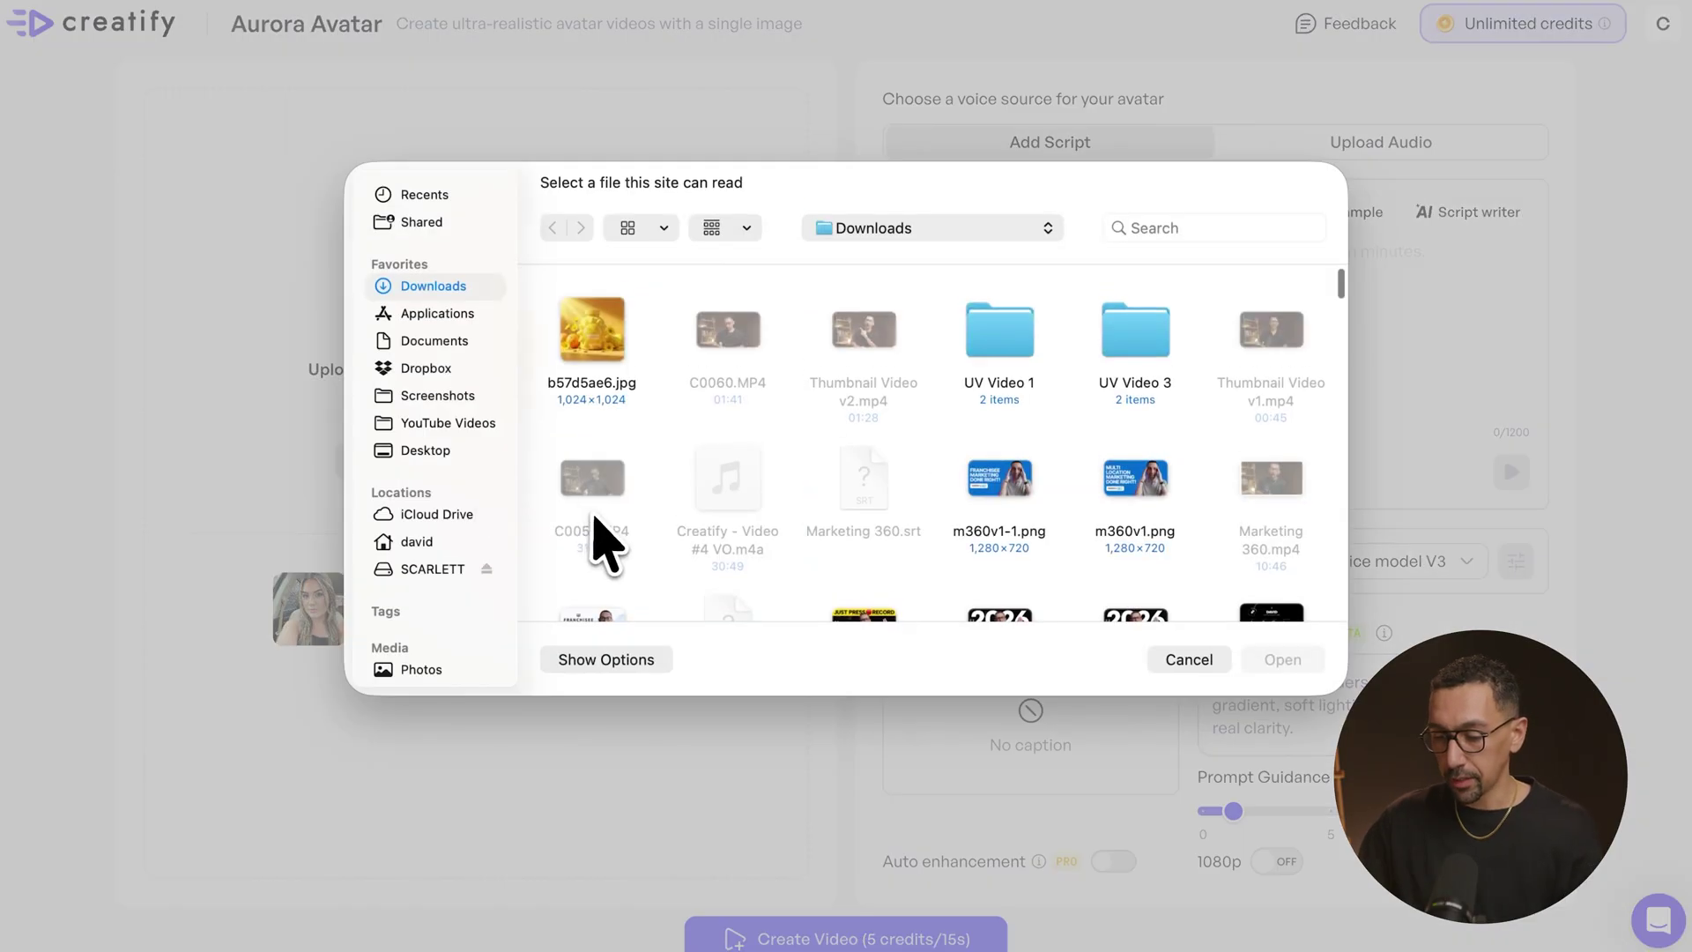
left_click(426, 450)
scroll(599, 520, "down", 5)
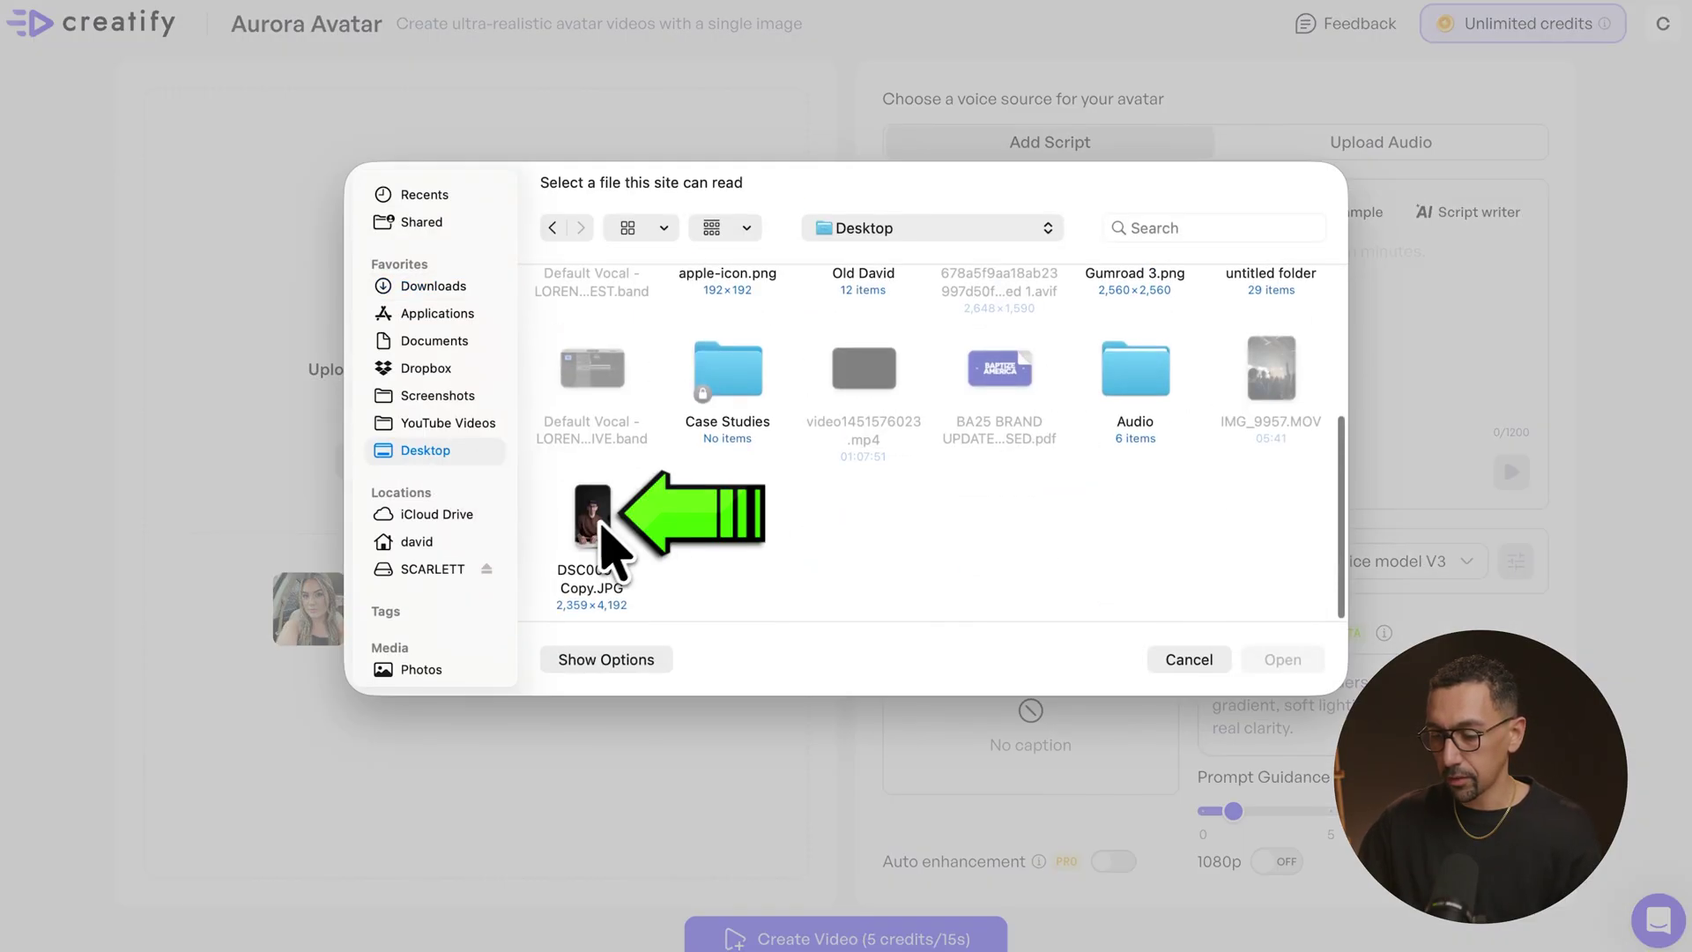
double_click(602, 526)
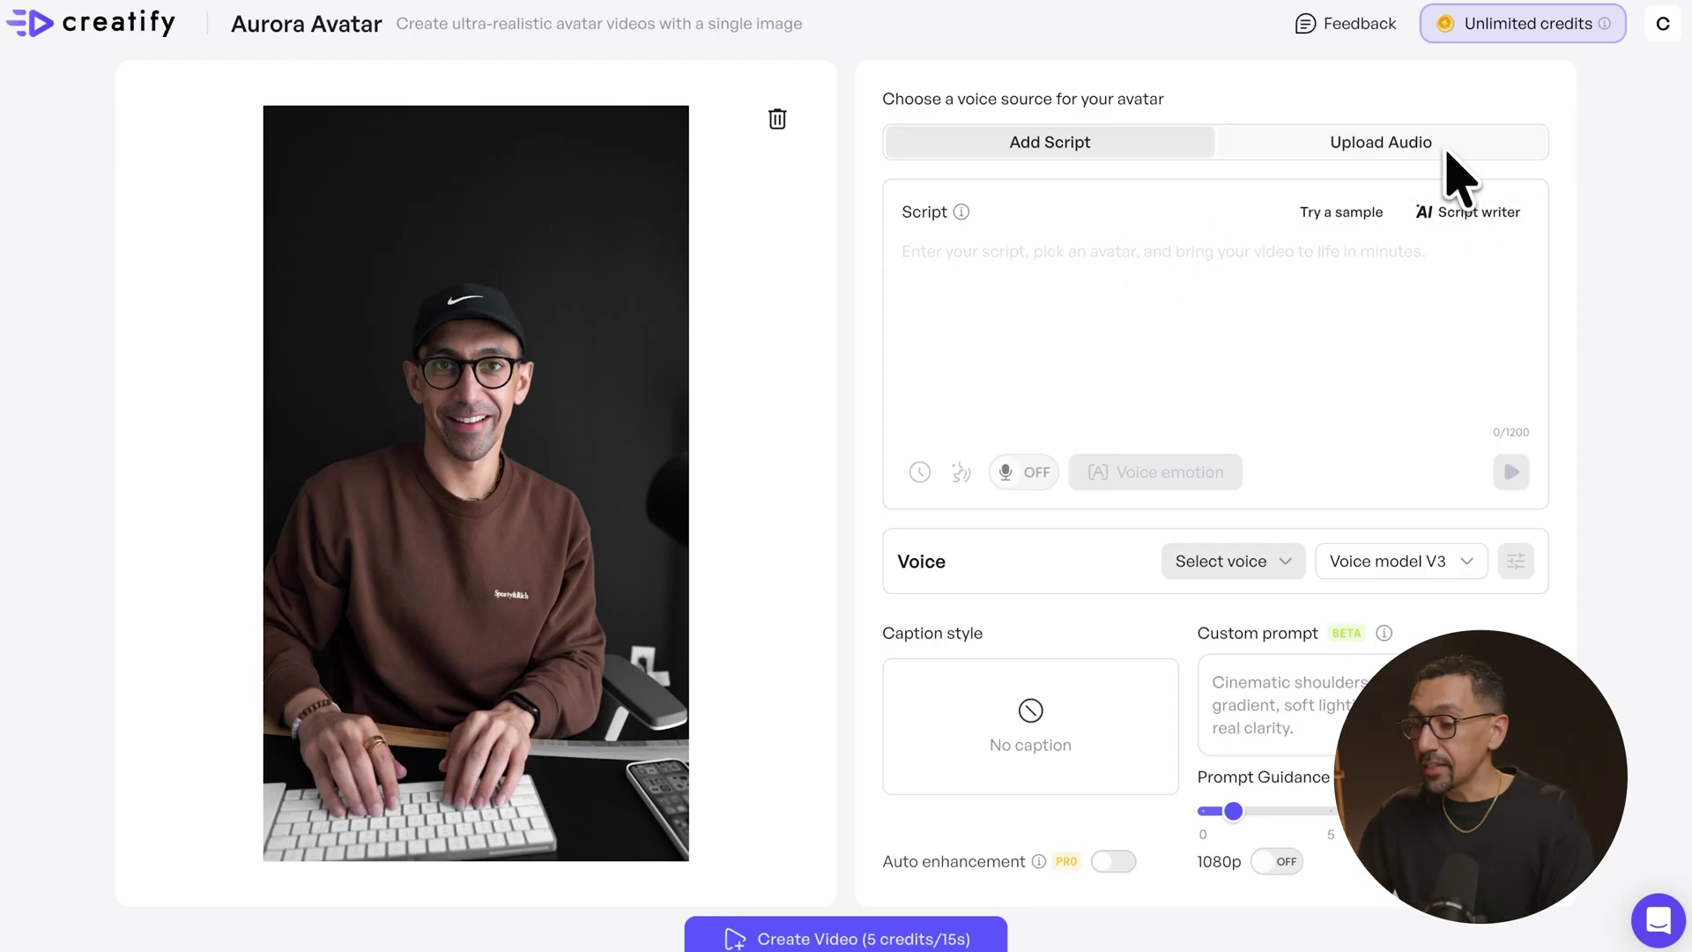
- Generate a Promotional-style AI script from the pasted Hookfaster sign-up prompt
left_click(1483, 216)
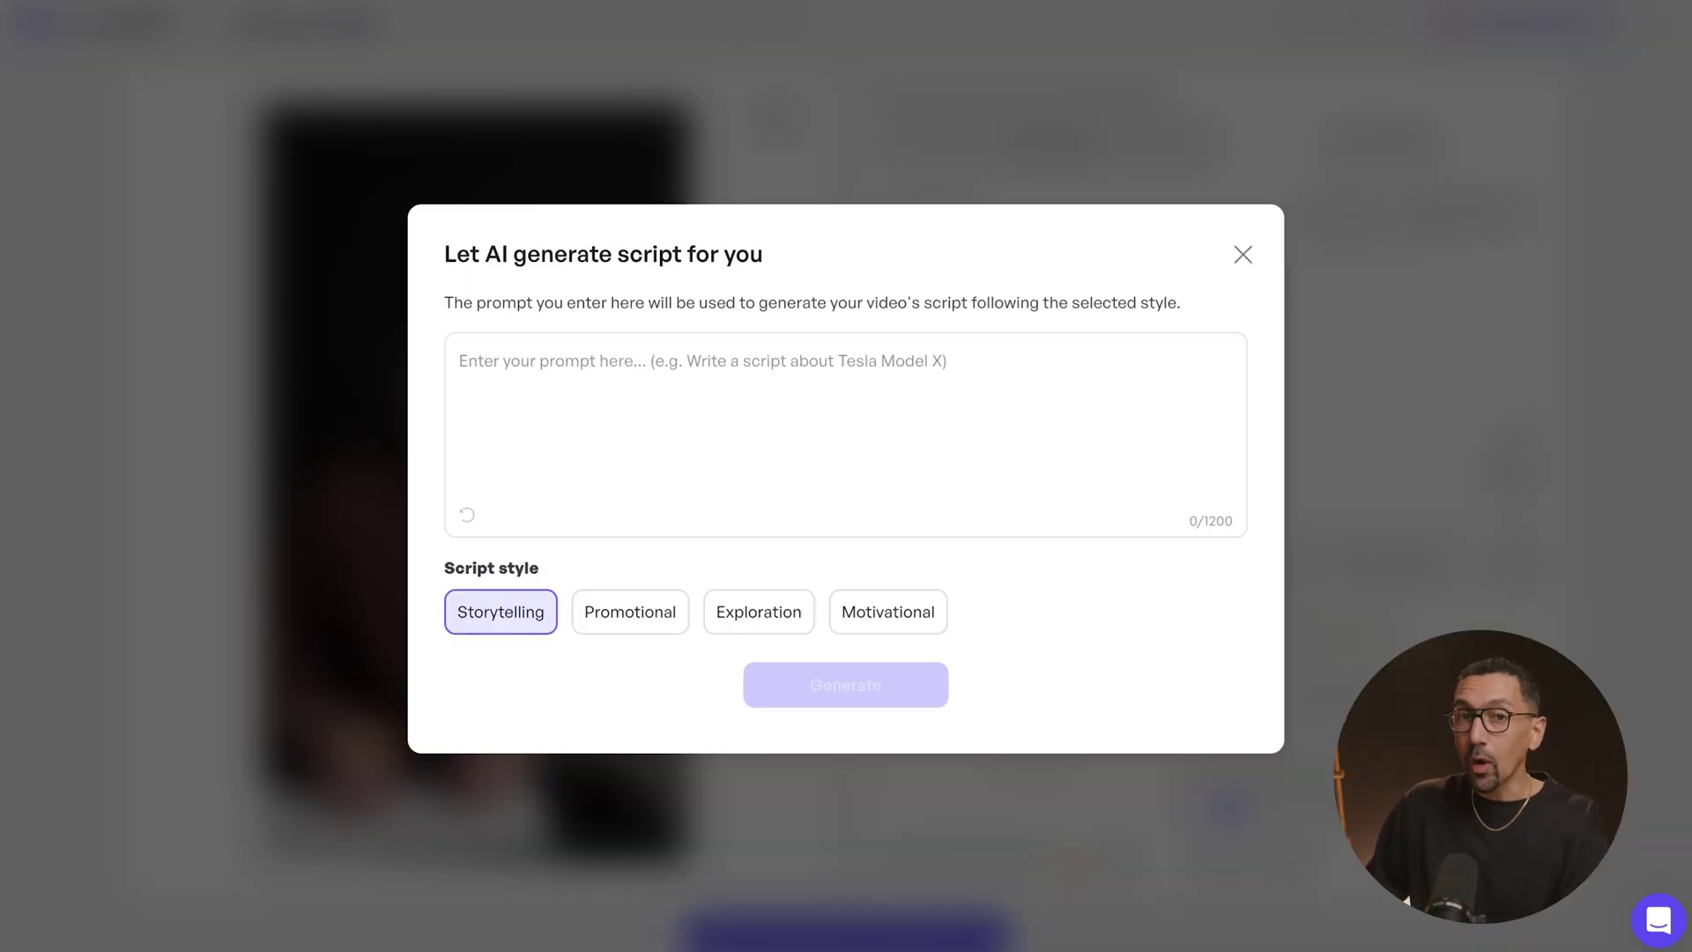
type("sign up for our software tool, hookfaster, available to help you write better hooks, quicker!")
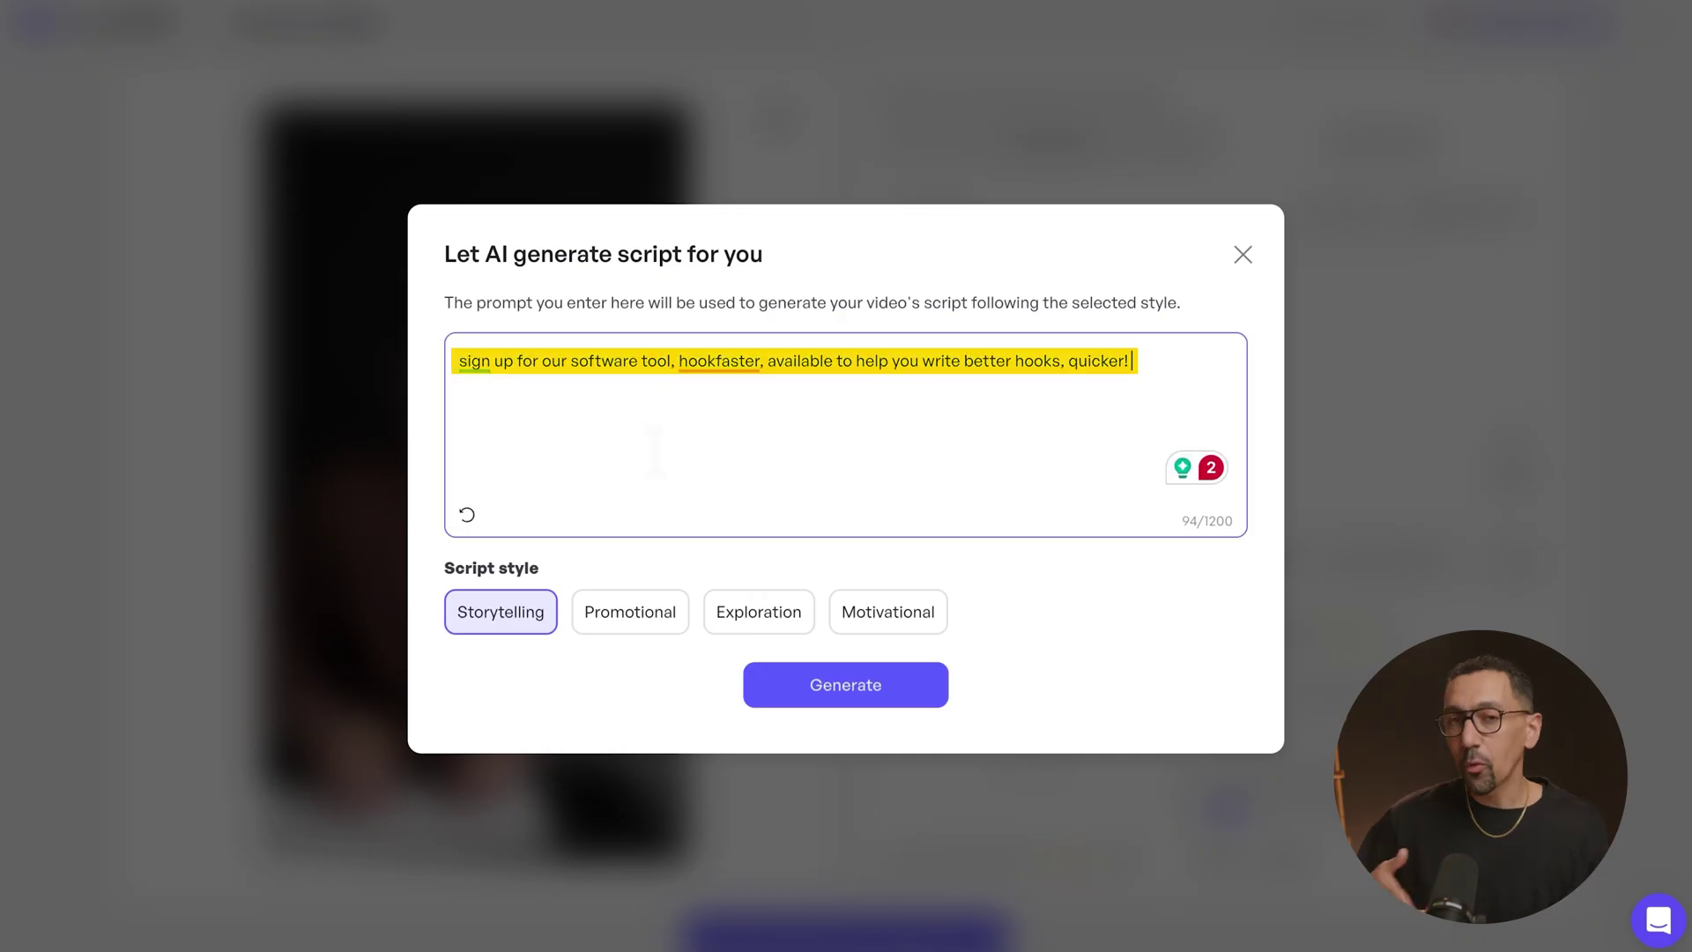
mouse_move(728, 369)
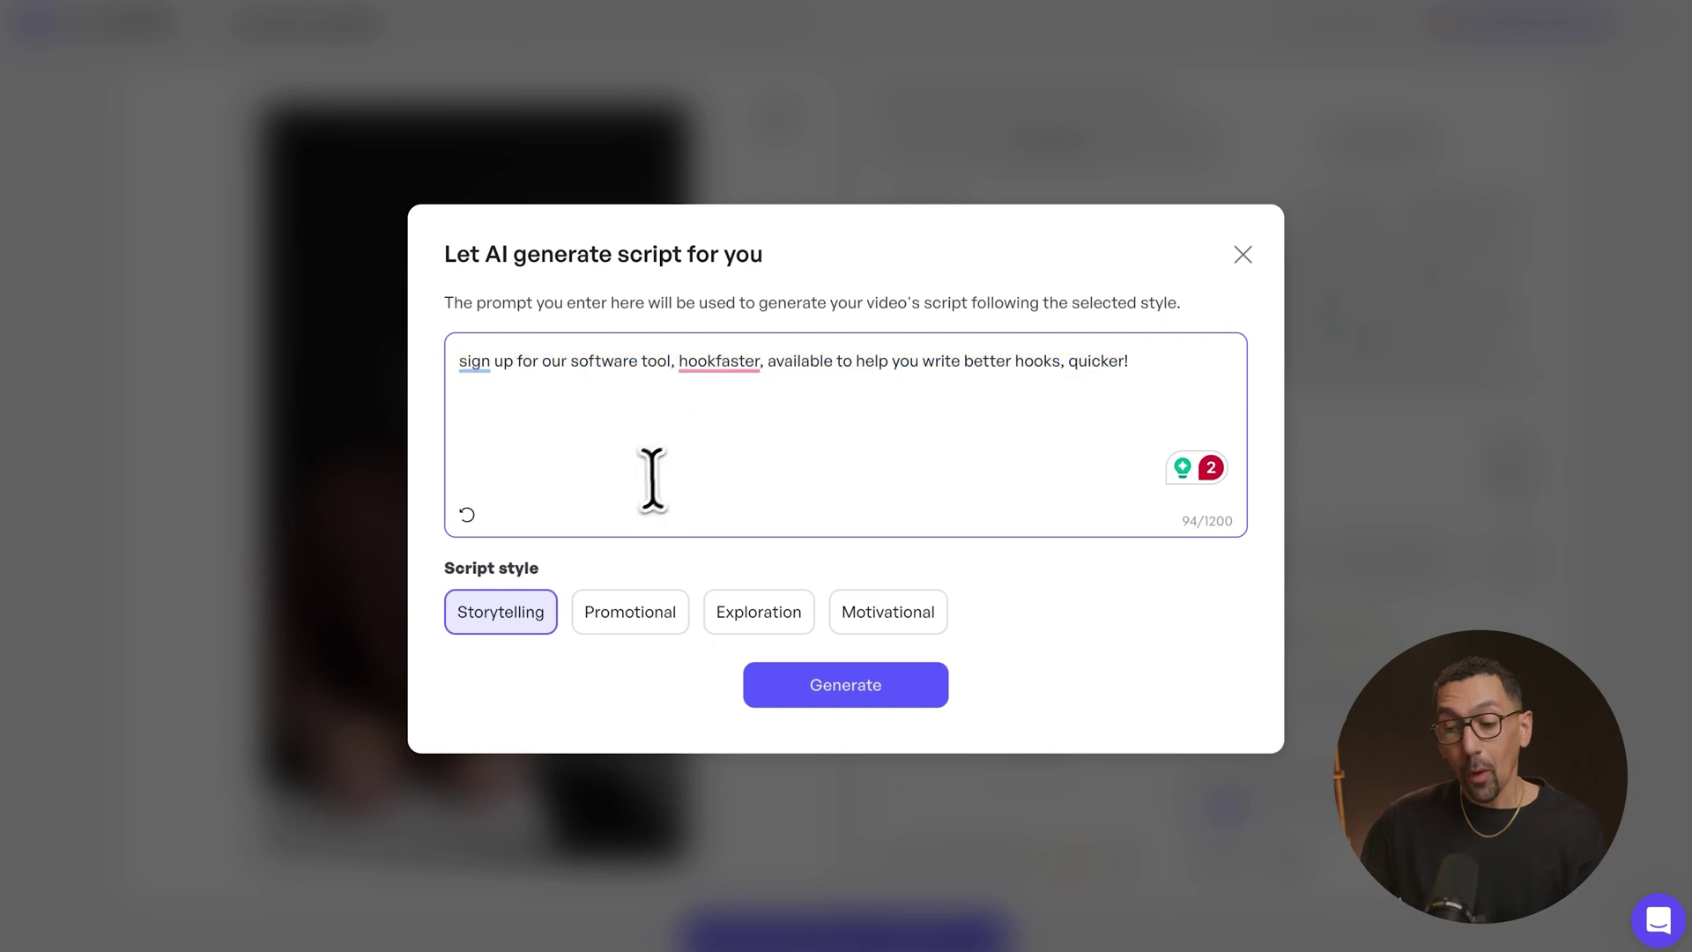
left_click(640, 619)
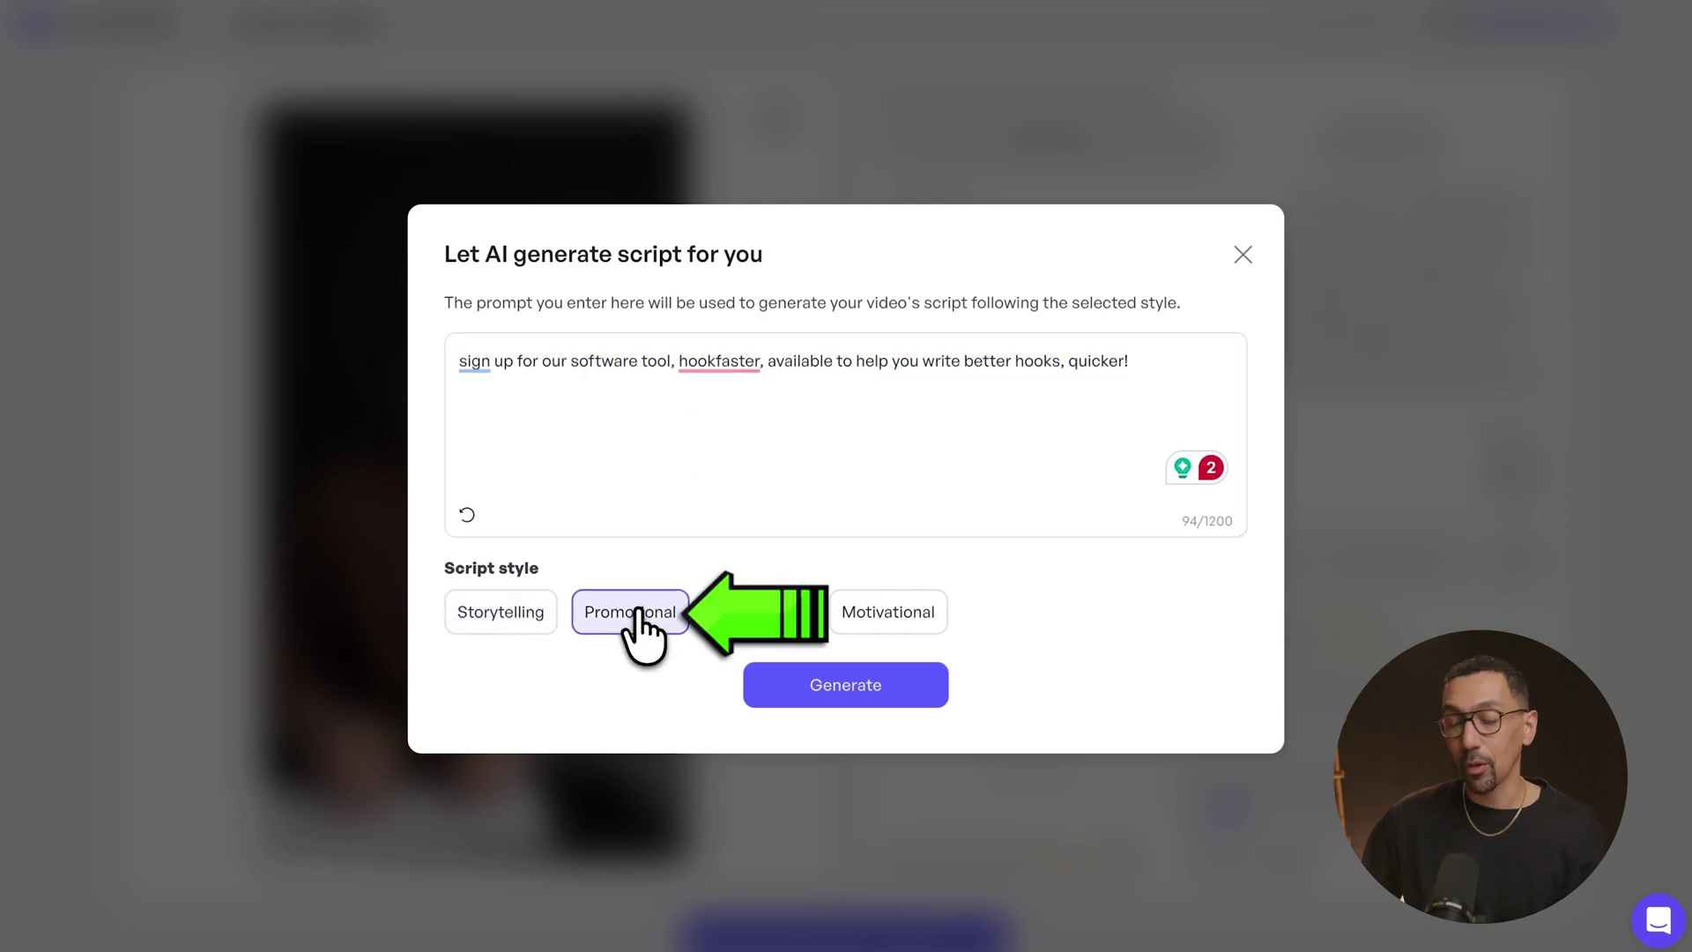
left_click(864, 692)
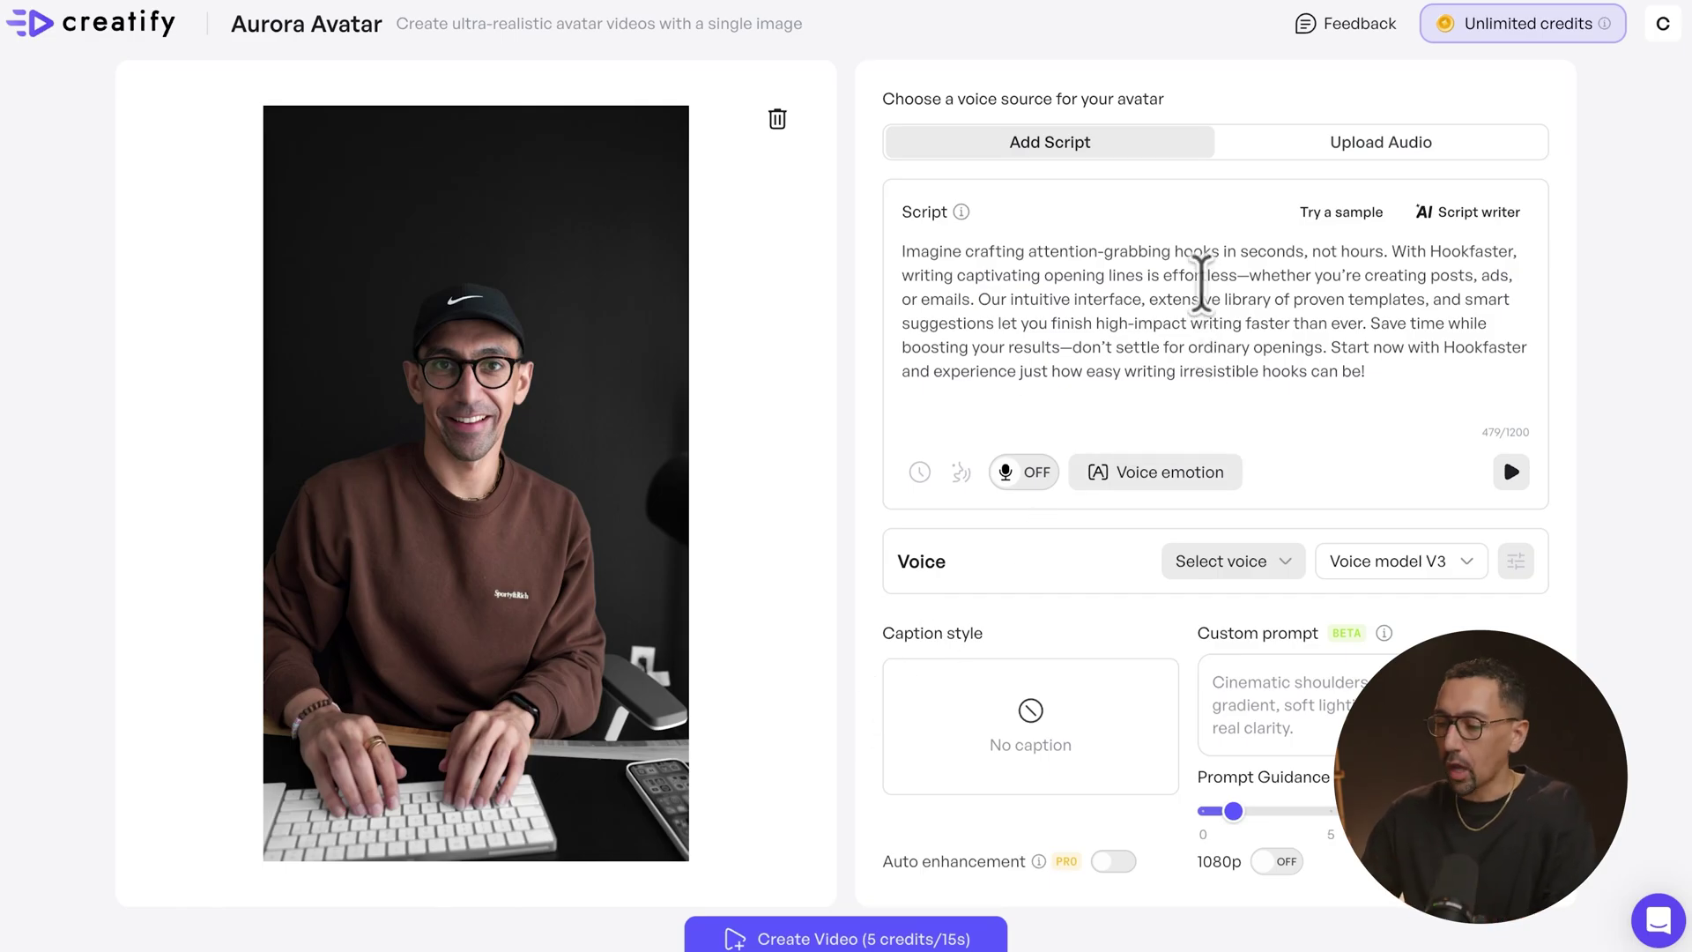
- Replace 'effortless' with 'so easy' in the script and auto-insert voice emotion tags
double_click(1193, 275)
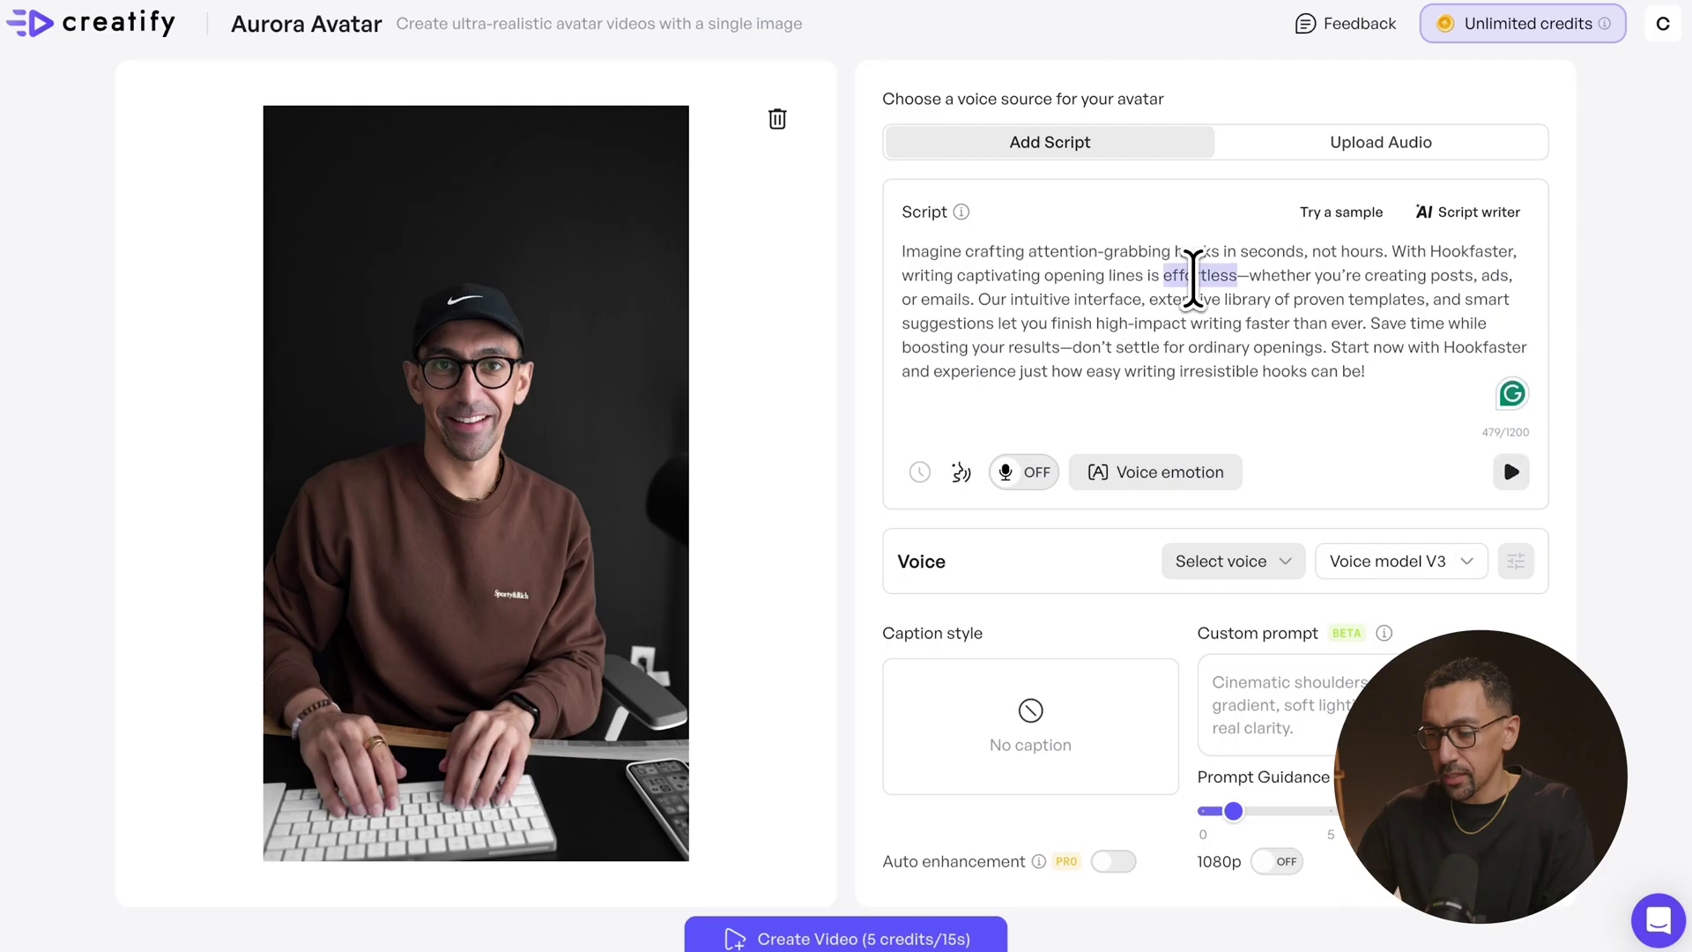
type("so easy")
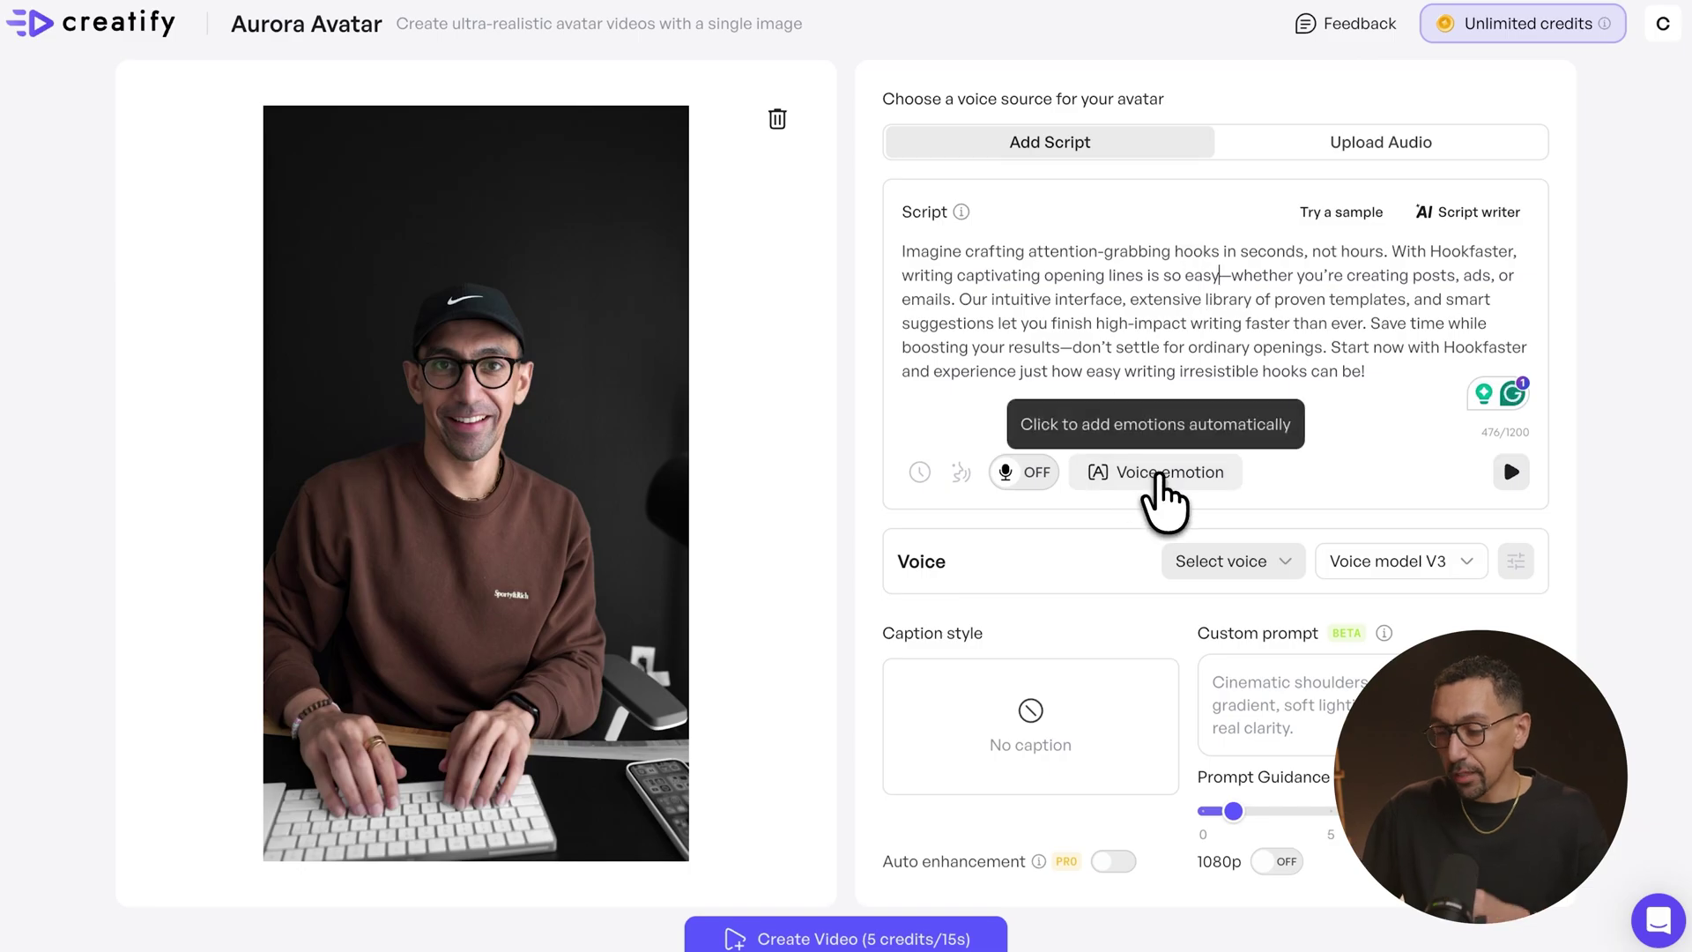
left_click(1145, 474)
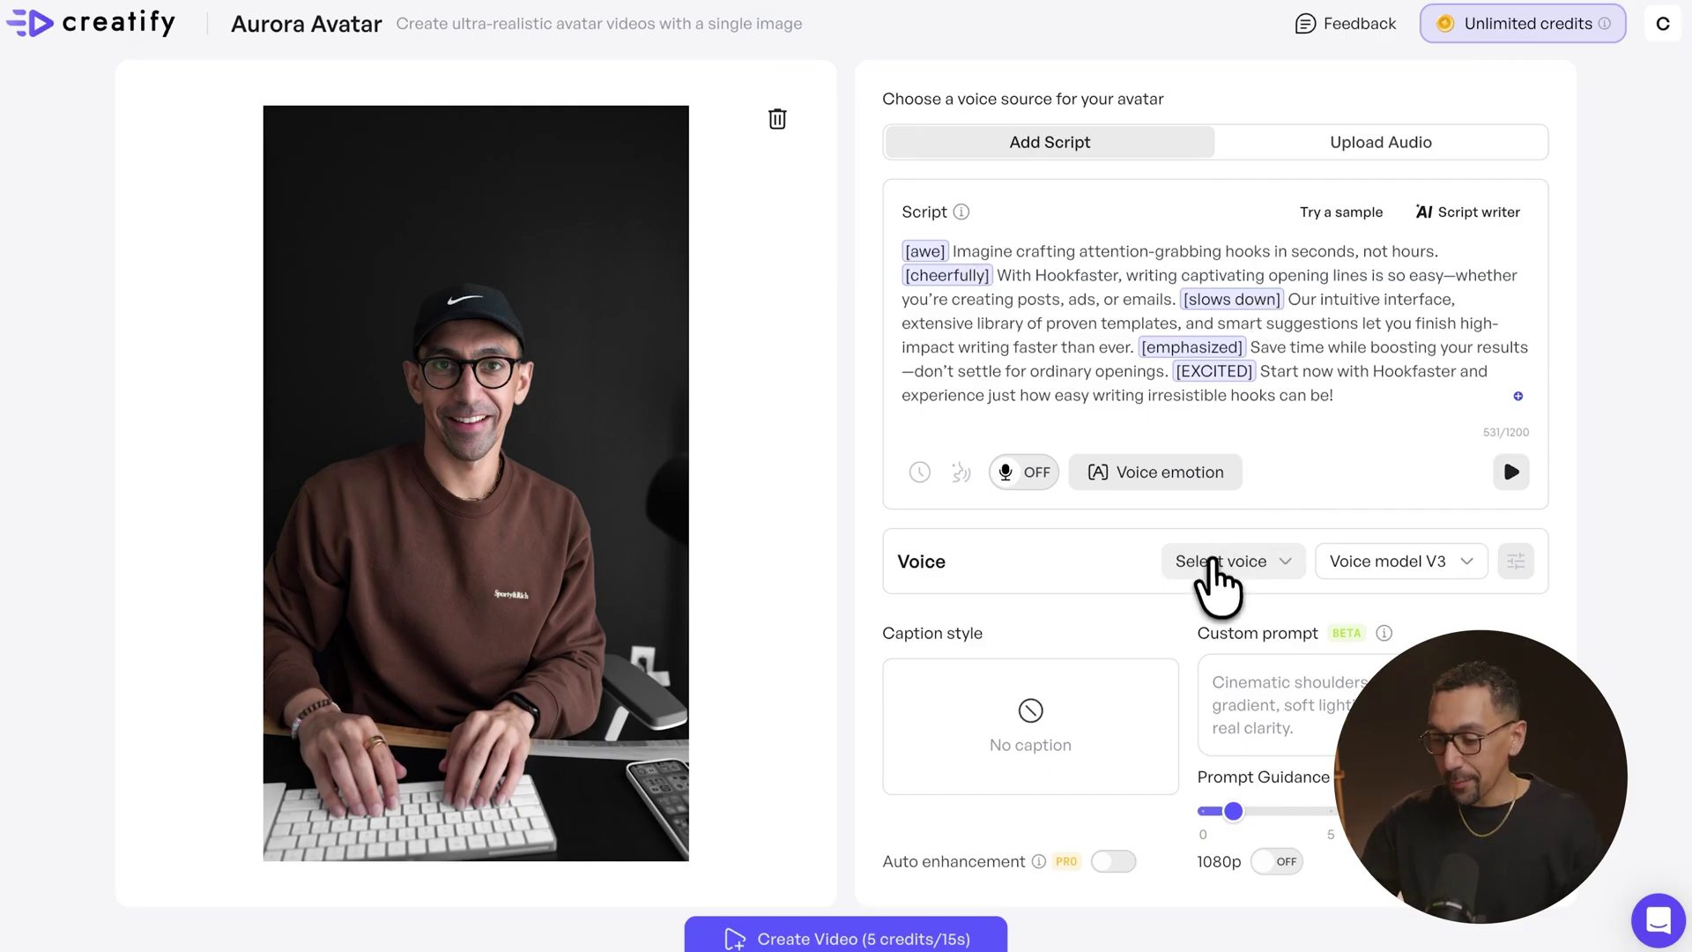
- Choose the user's cloned voice from My Voices and apply it to the avatar
left_click(1222, 562)
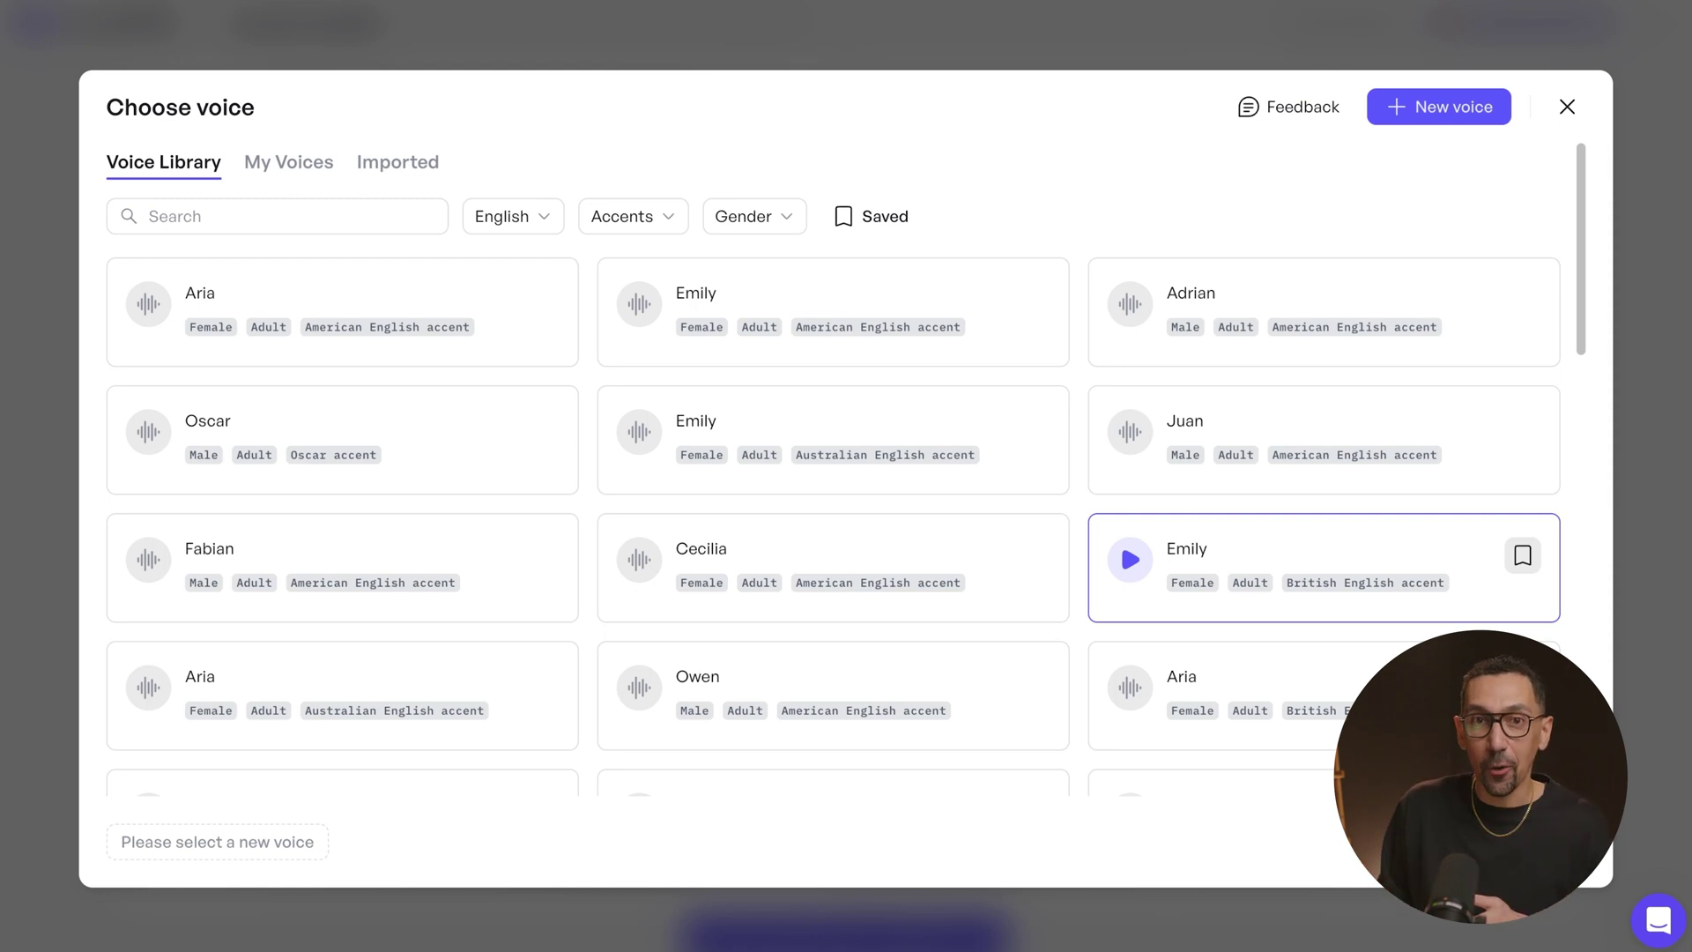
left_click(288, 161)
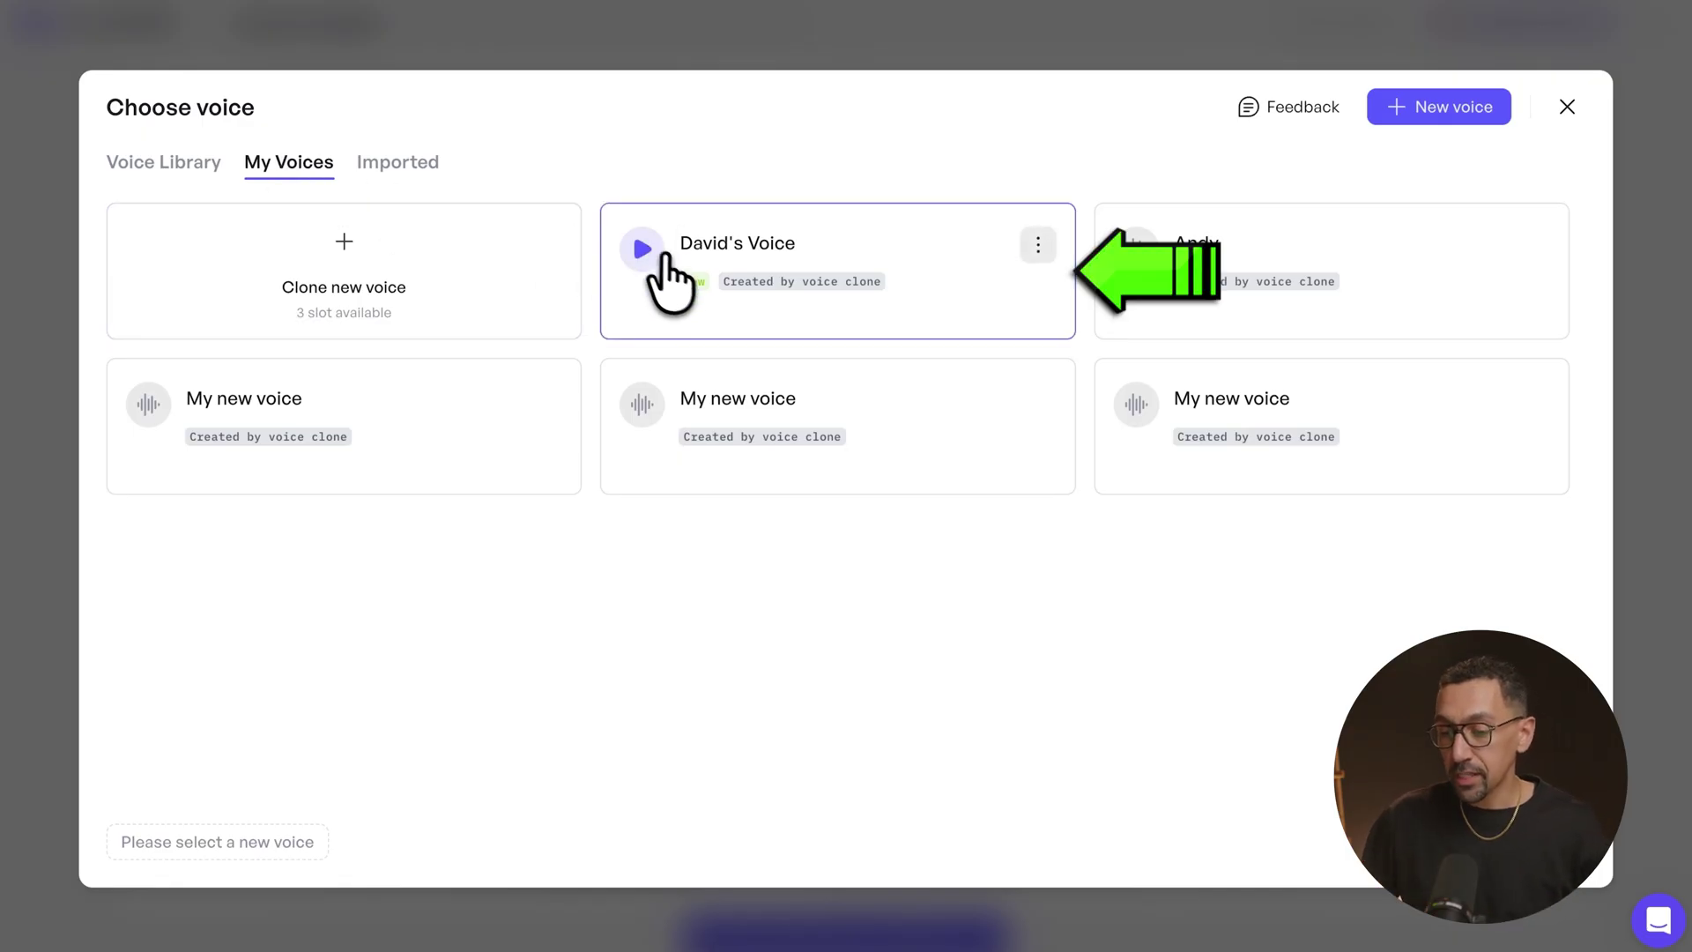
left_click(877, 251)
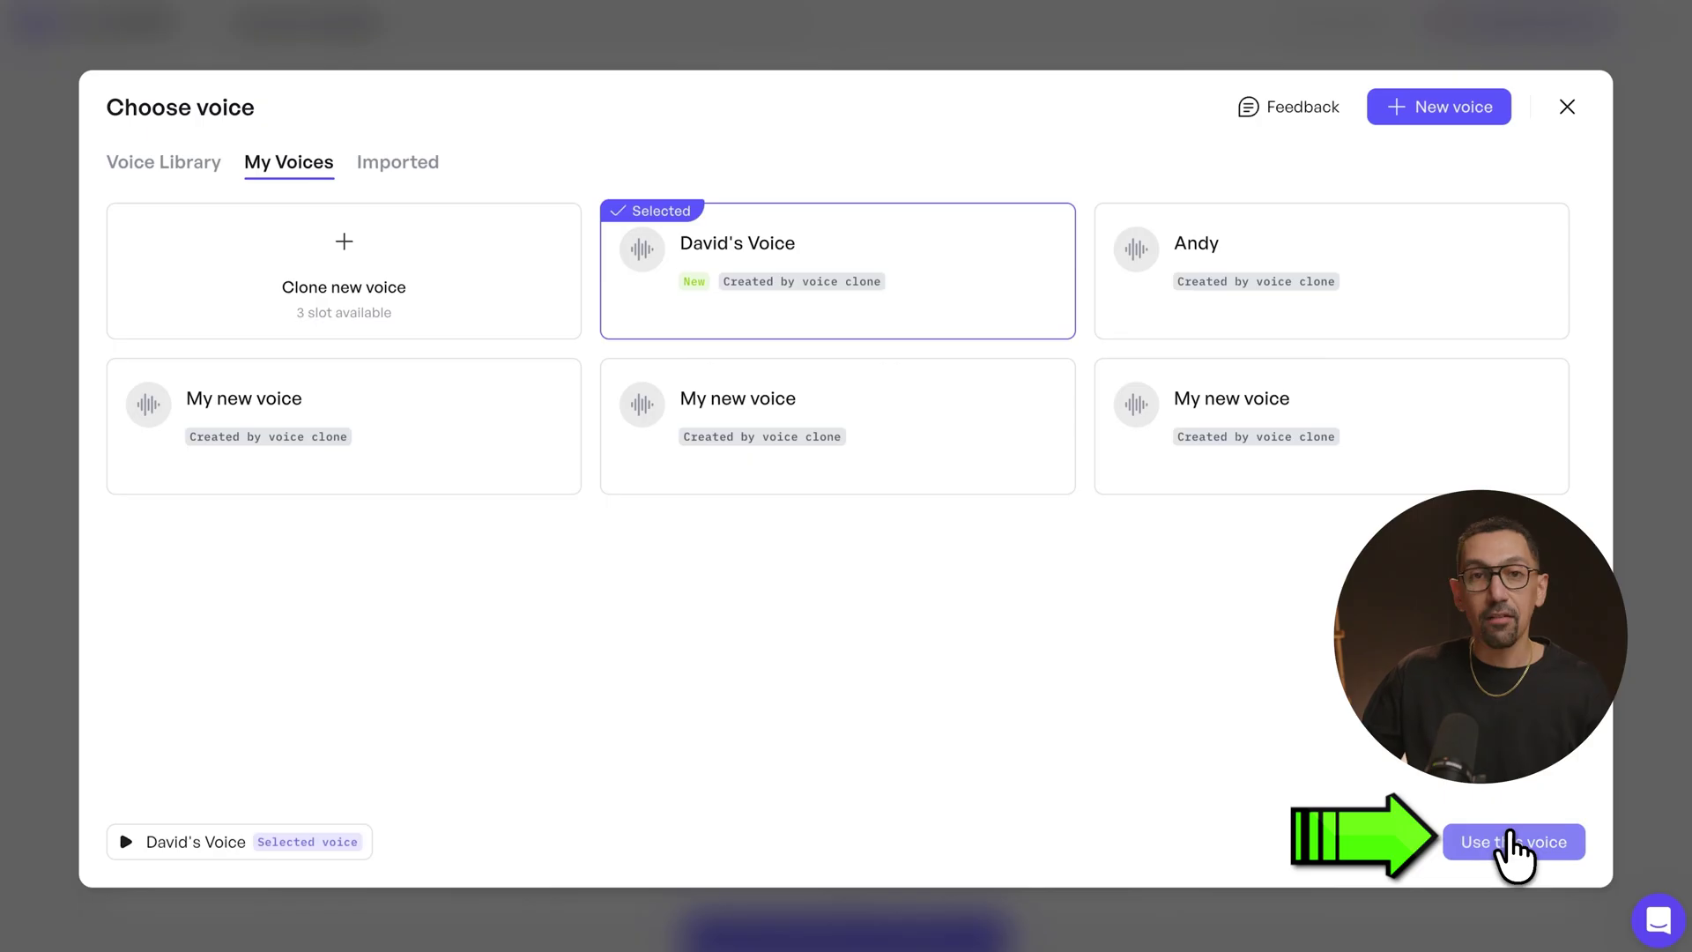
left_click(1512, 841)
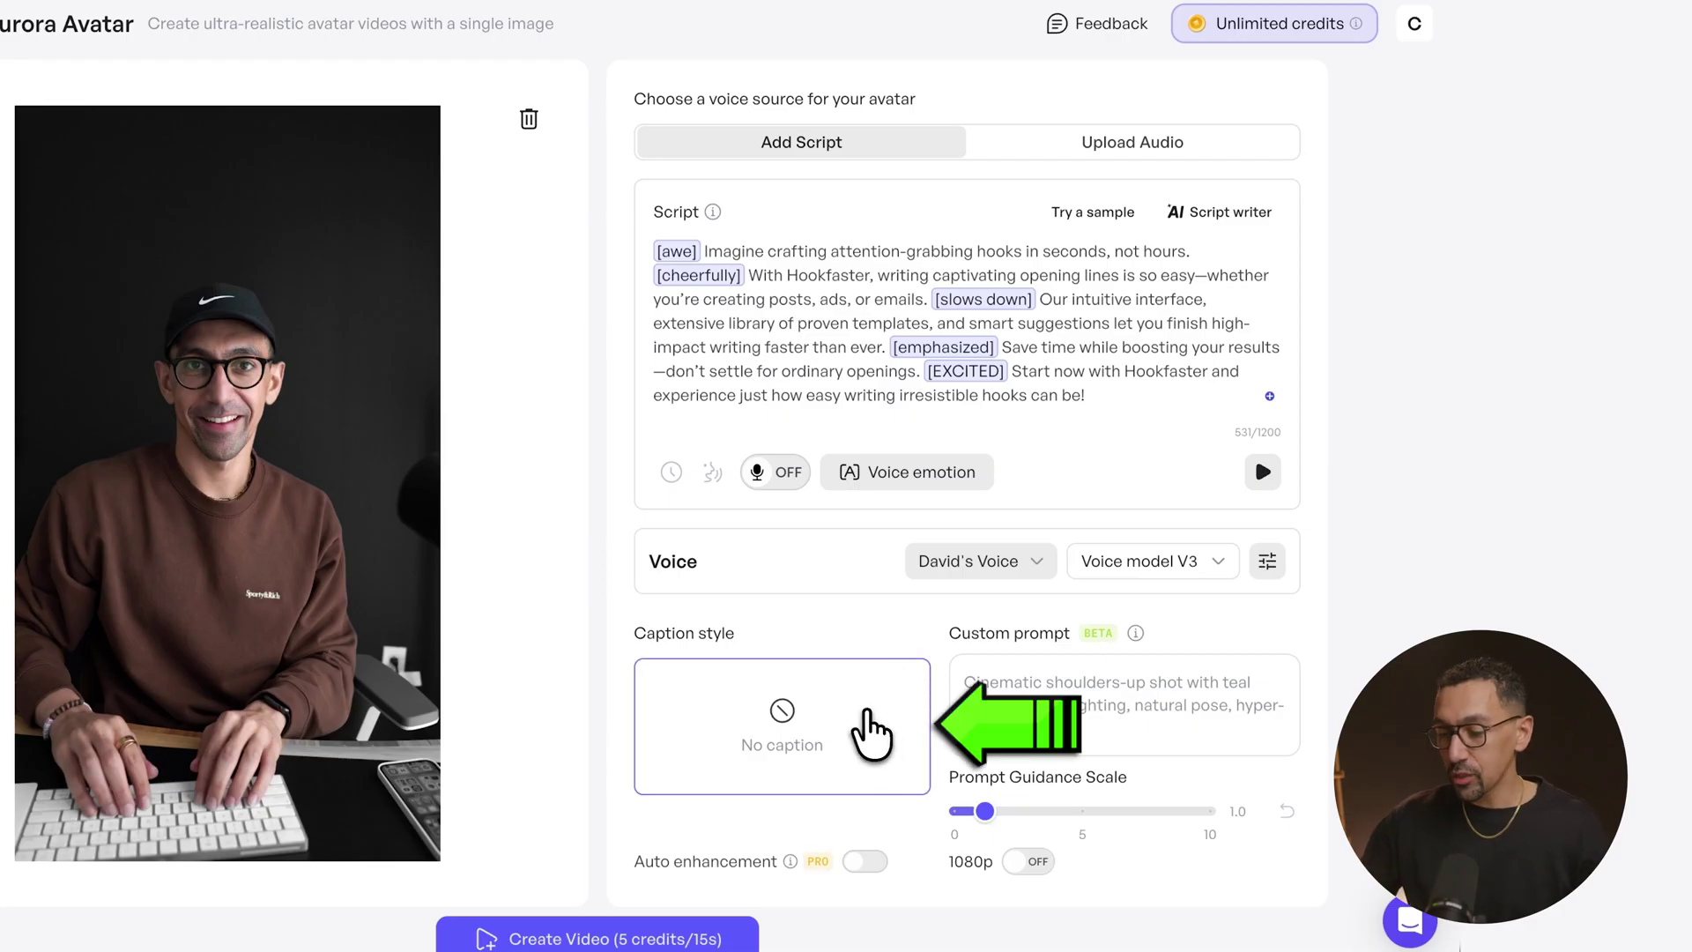
- Pick the Bold Block caption style in the Caption Style dialog and confirm it
left_click(869, 737)
scroll(511, 480, "down", 5)
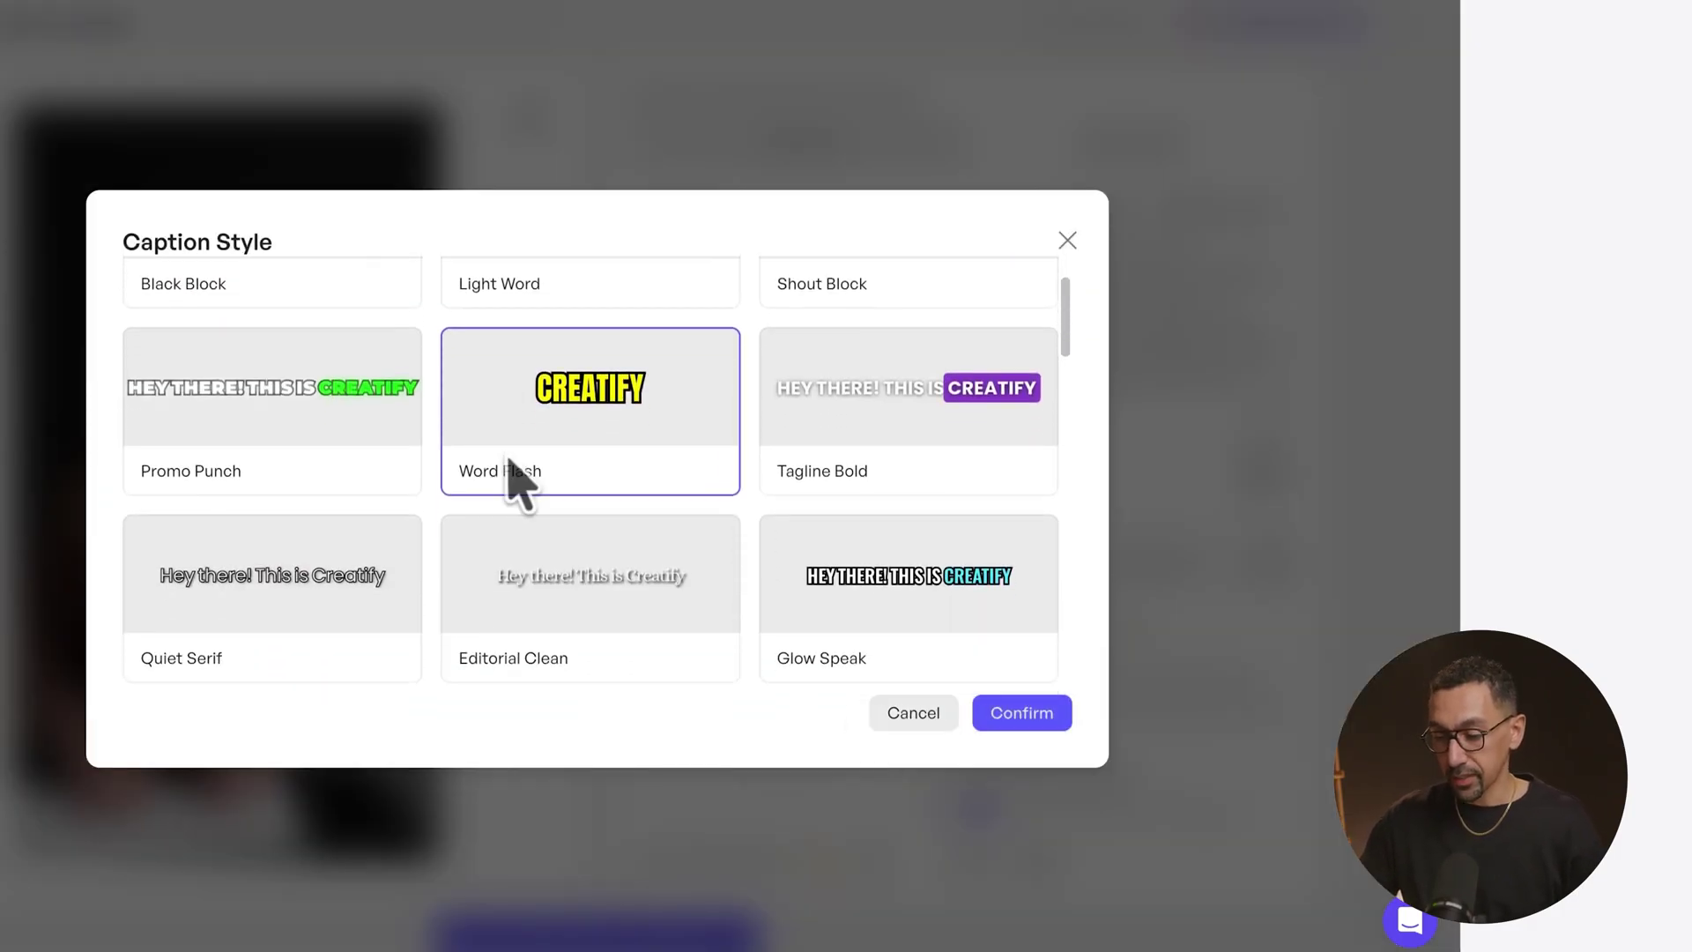
scroll(520, 476, "down", 2)
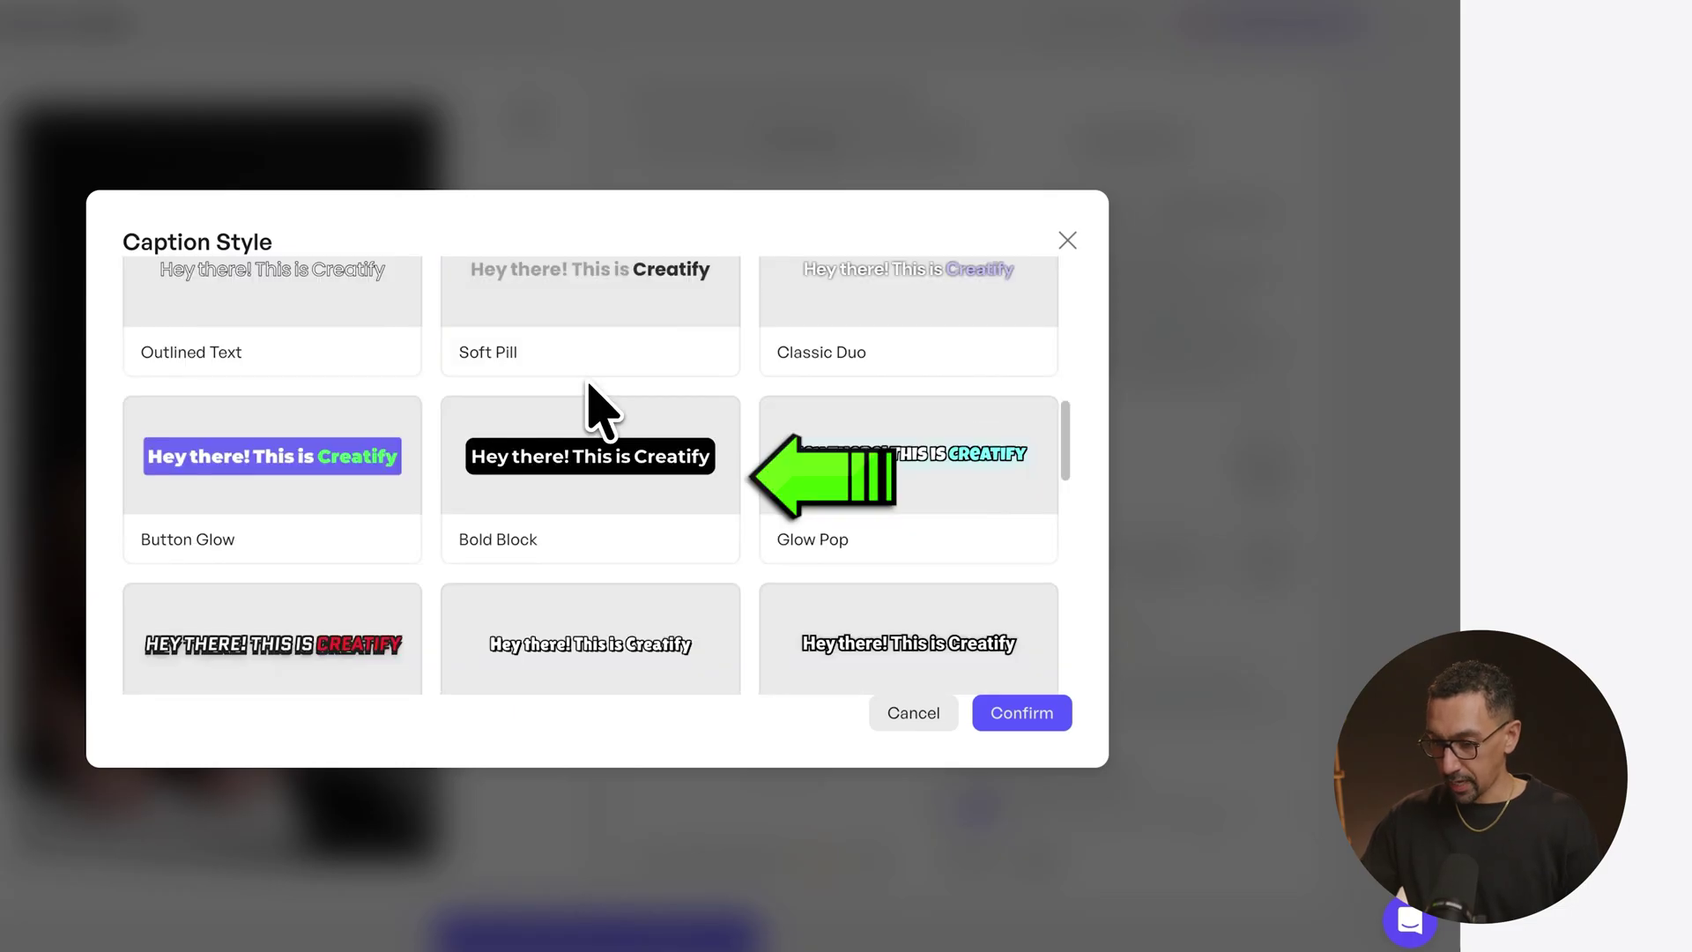
left_click(1027, 712)
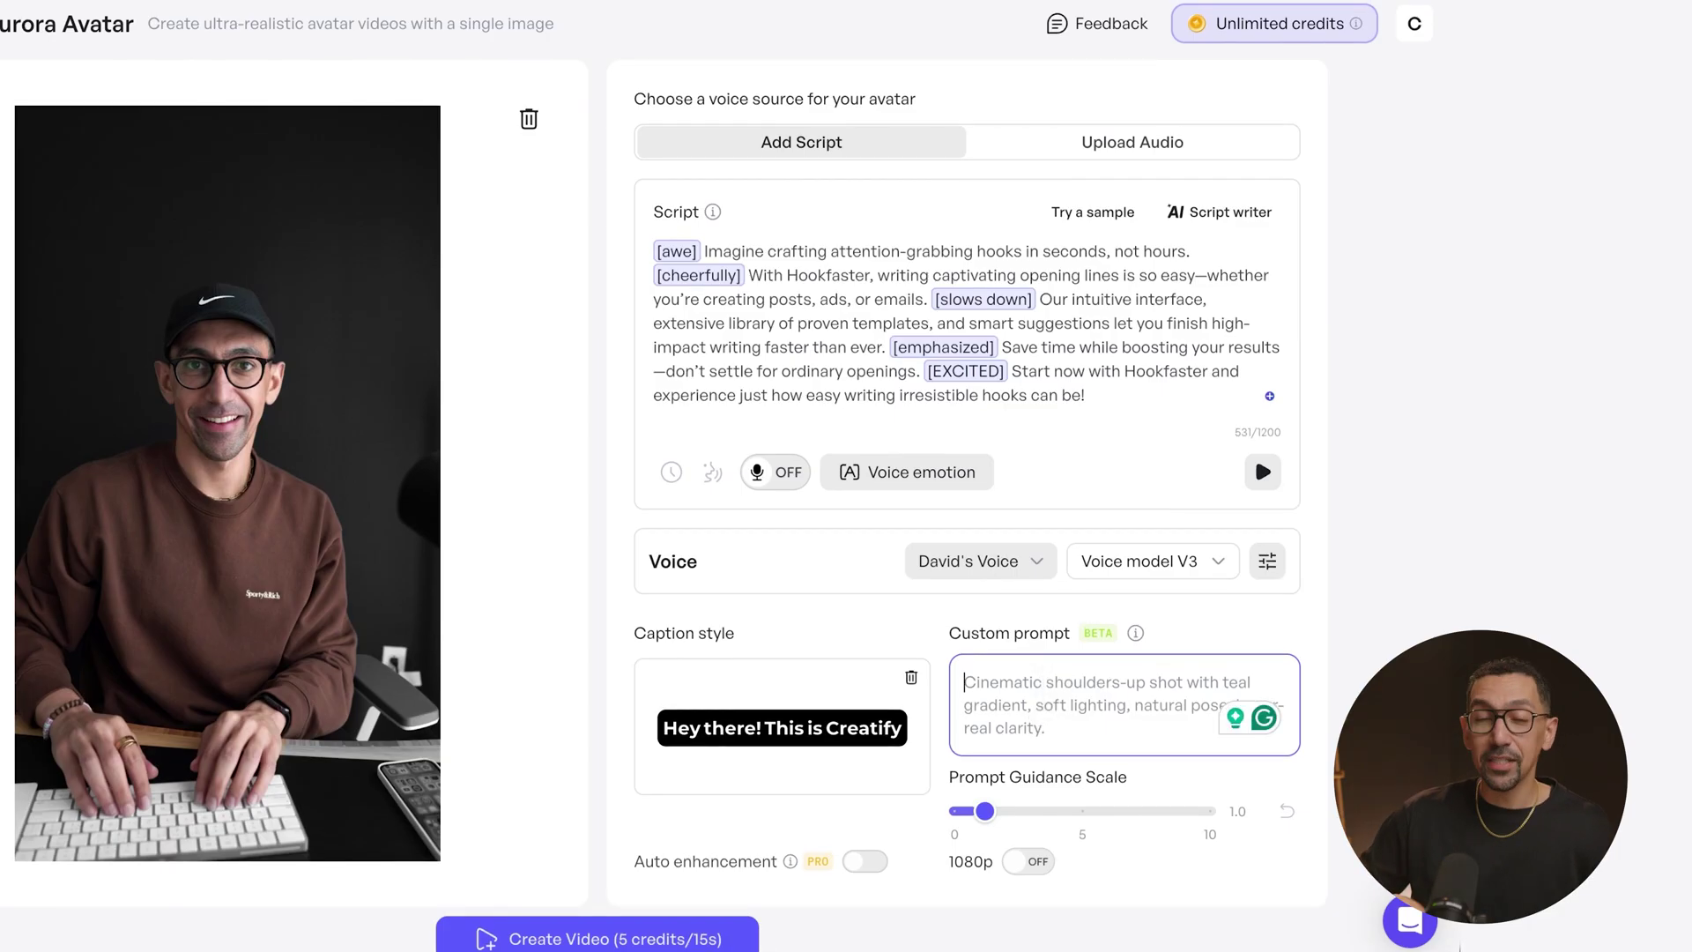
- Set prompt guidance scale to 1.3, enable 1080p output, and play the script's audio preview
left_click_drag(984, 810, 992, 811)
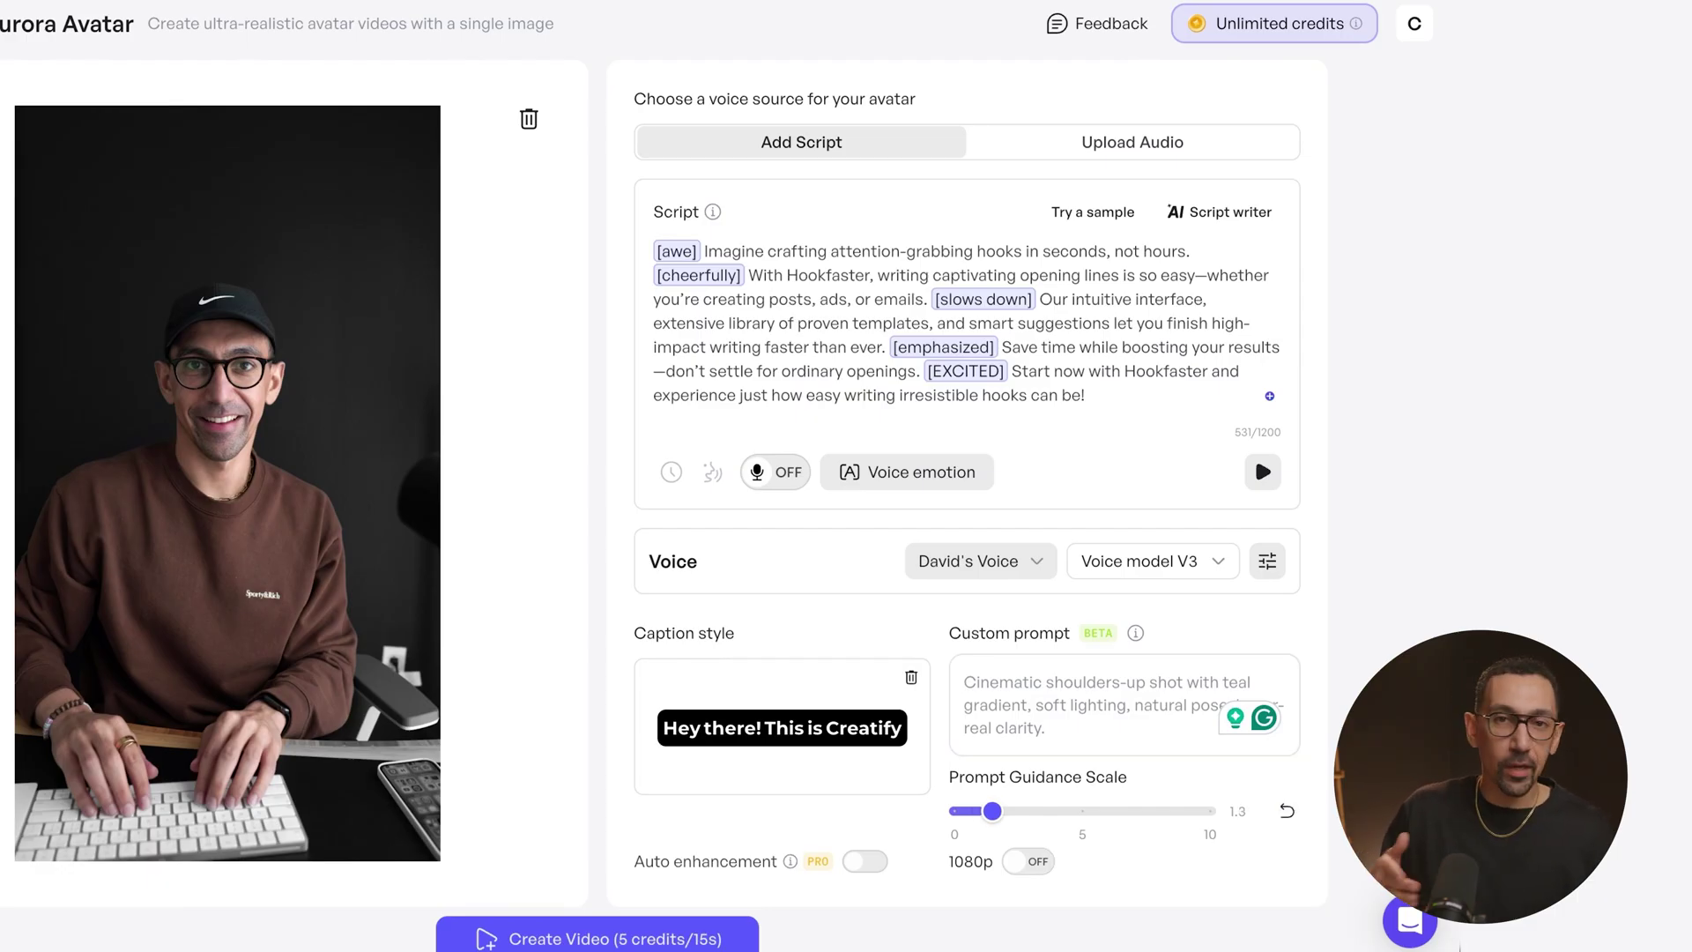
left_click(1027, 861)
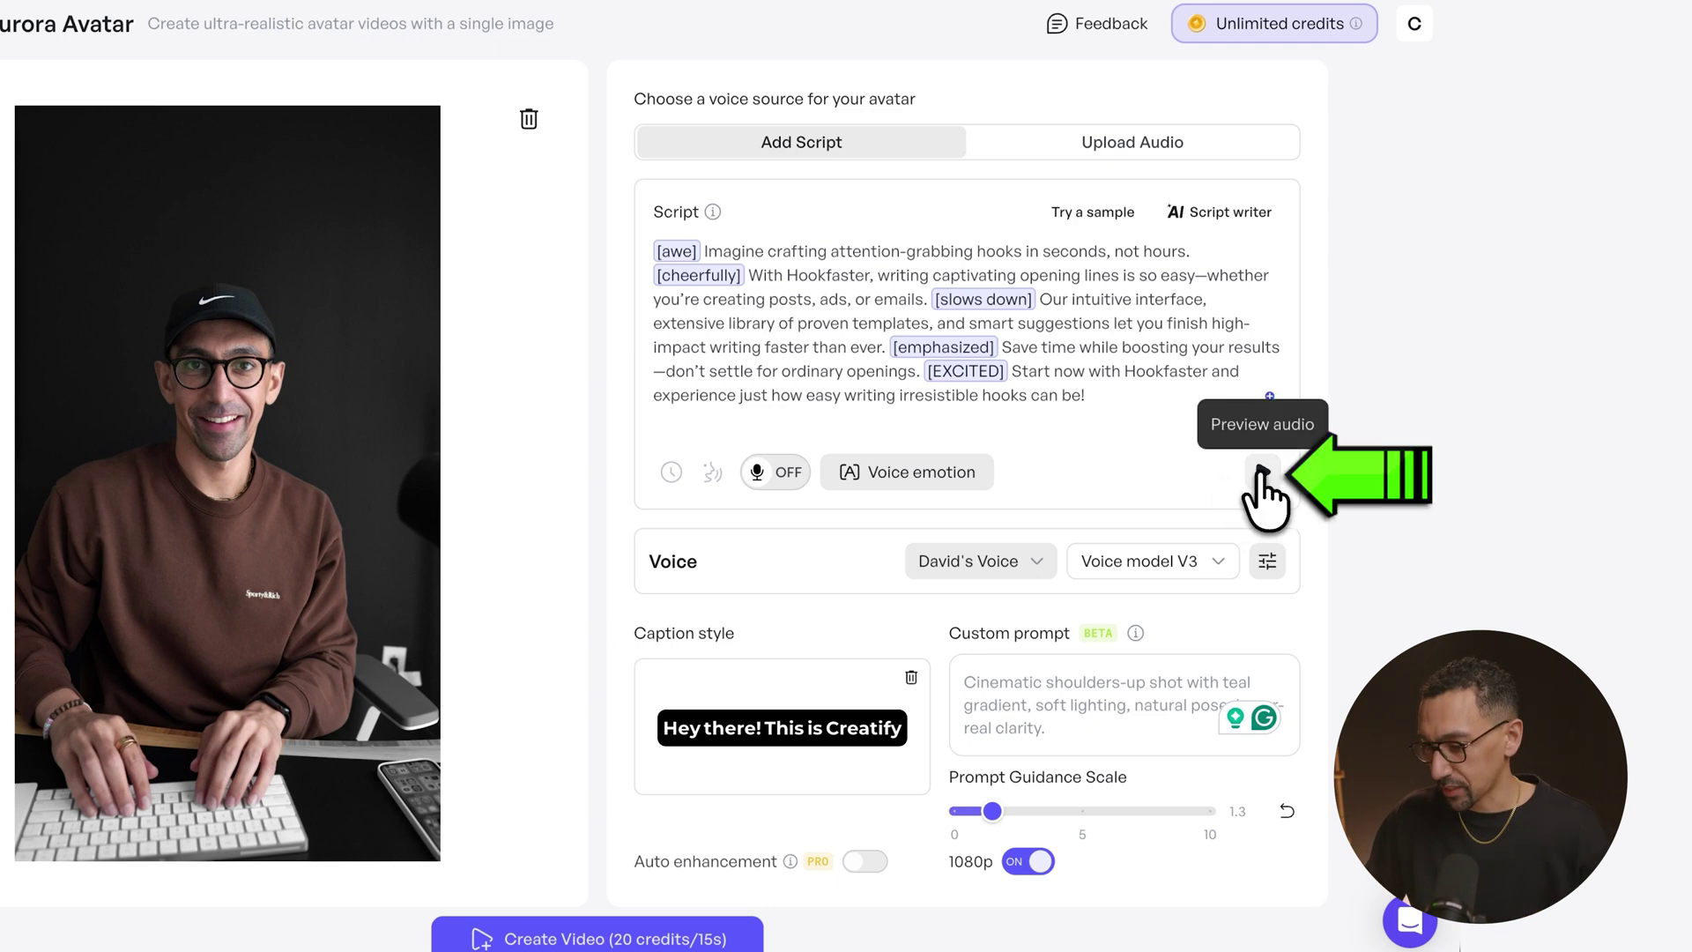
left_click(1263, 473)
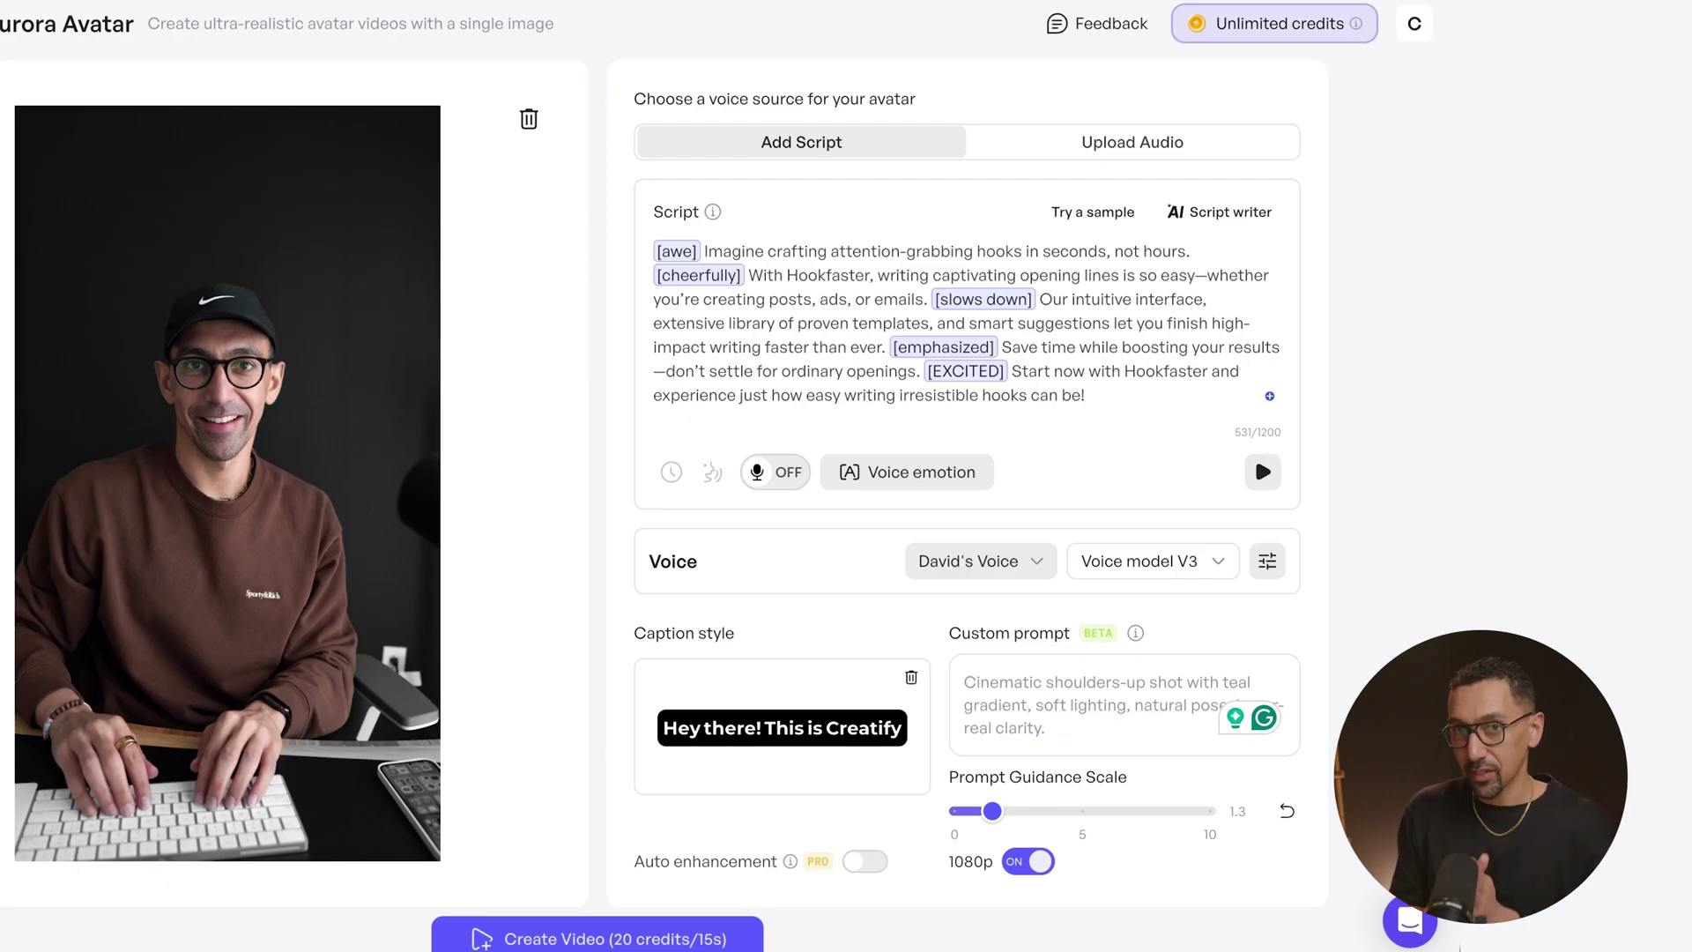
- Delete the 'Save time…' sentence and set voice speed 1.1x, style exaggeration 17%, clarity 51%
left_click(921, 372, "shift")
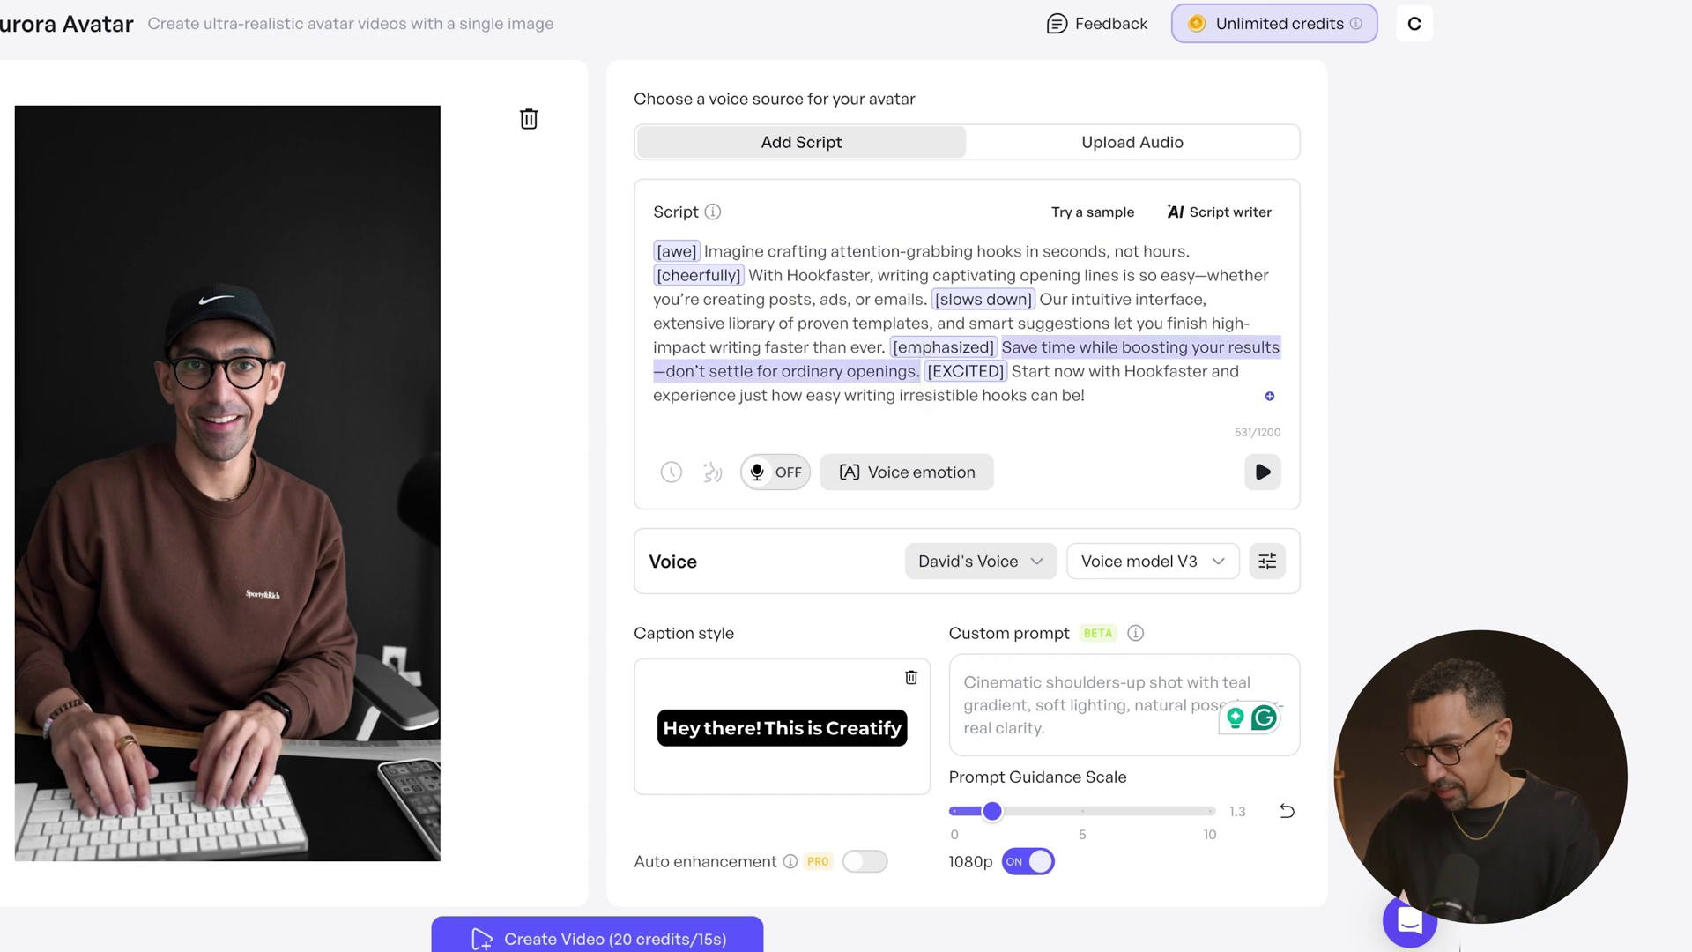
key("BackSpace")
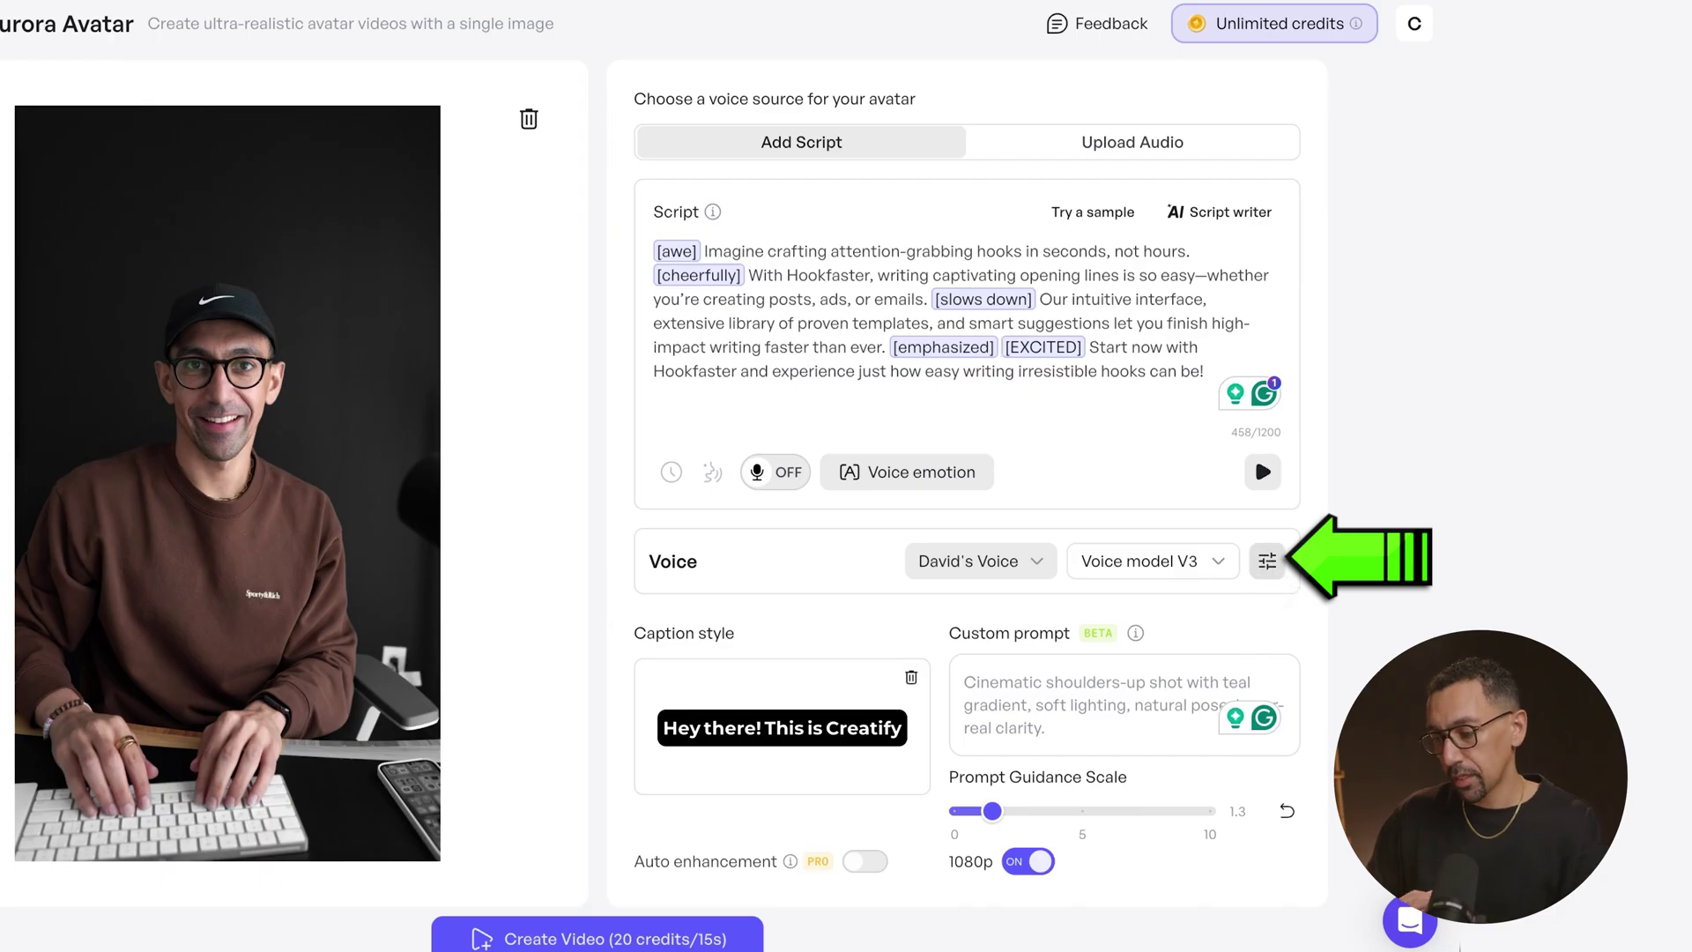
left_click(1267, 561)
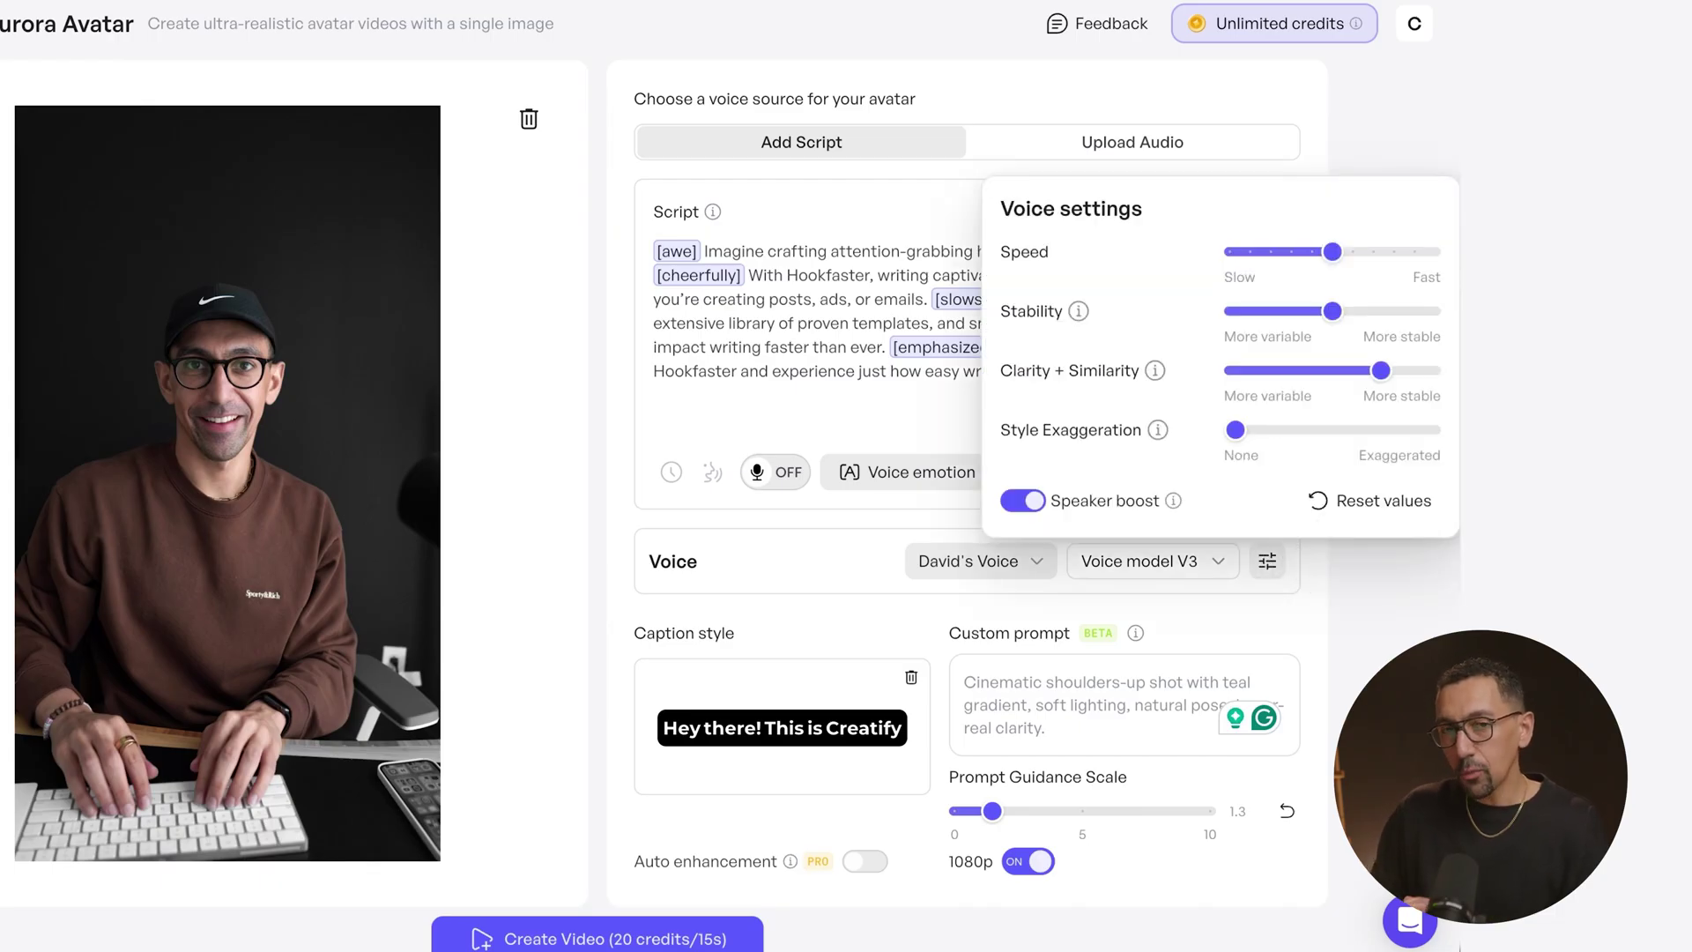
mouse_move(1332, 256)
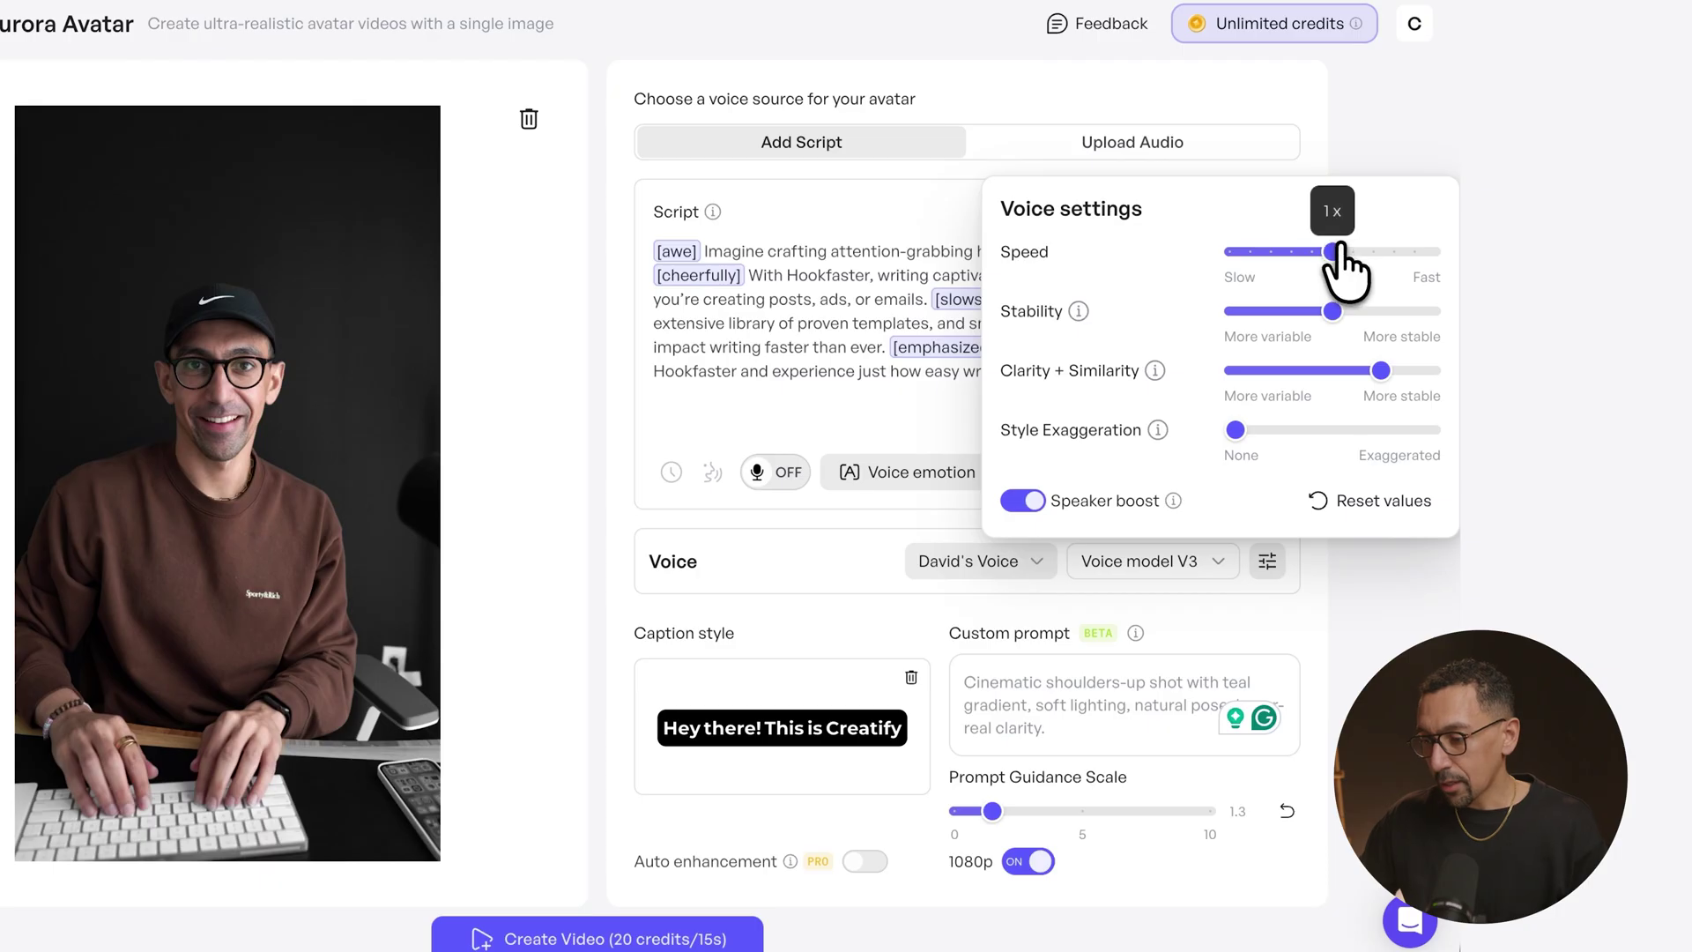
left_click_drag(1332, 254, 1350, 256)
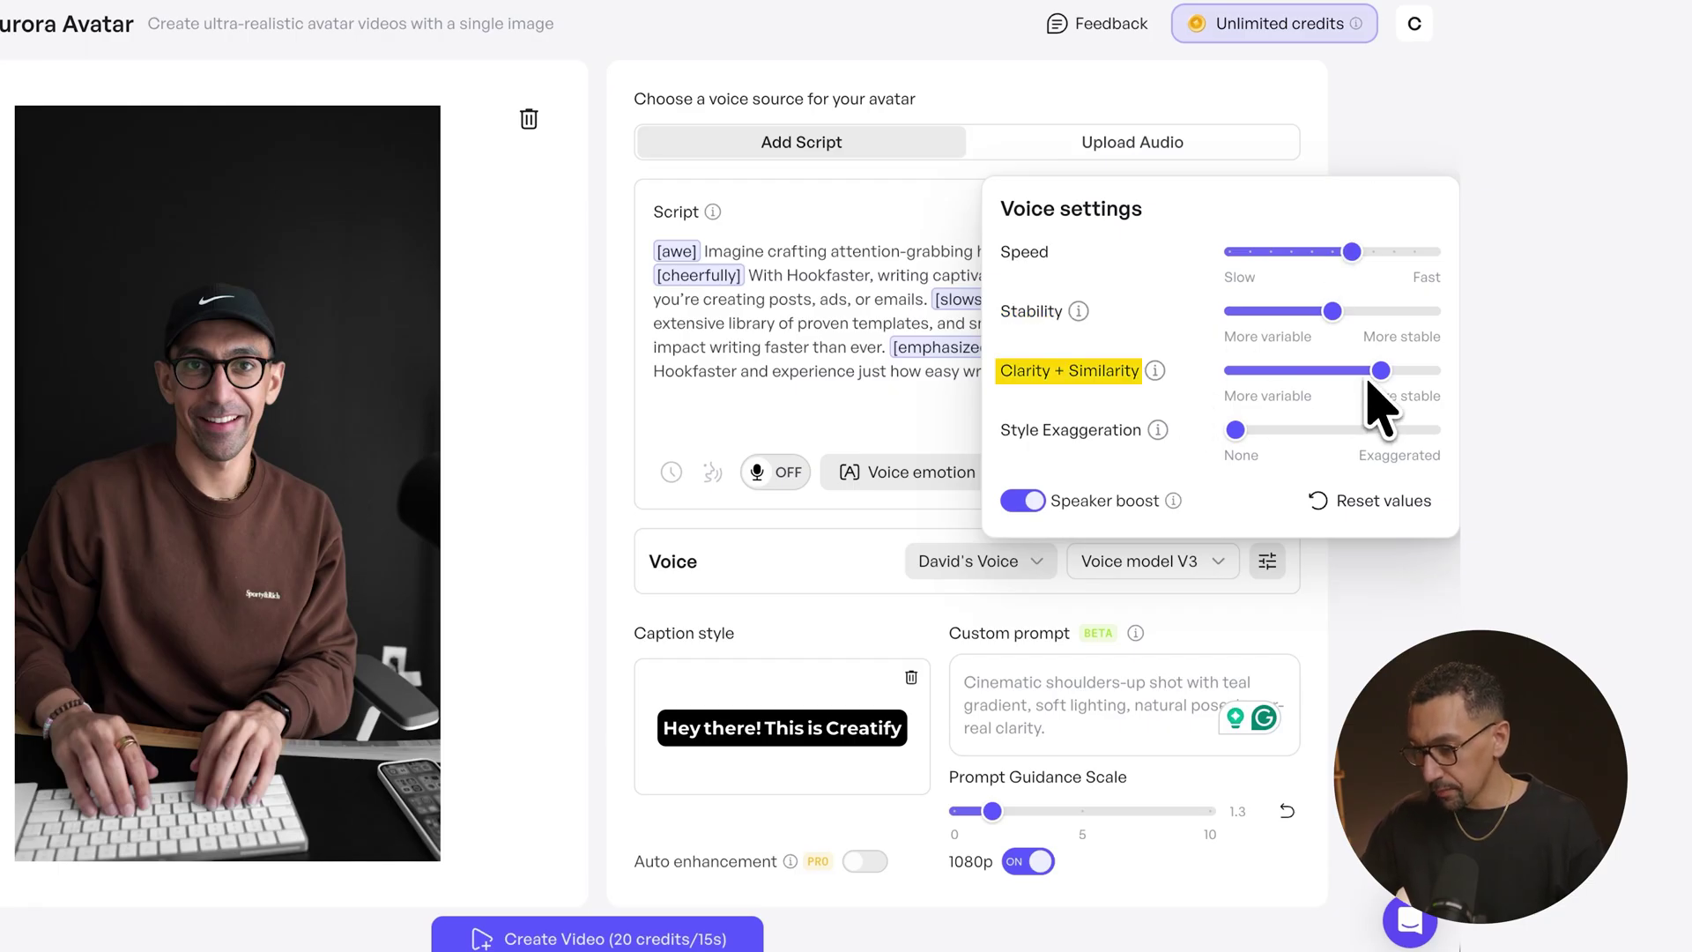
left_click_drag(1235, 429, 1270, 430)
left_click_drag(1380, 370, 1334, 371)
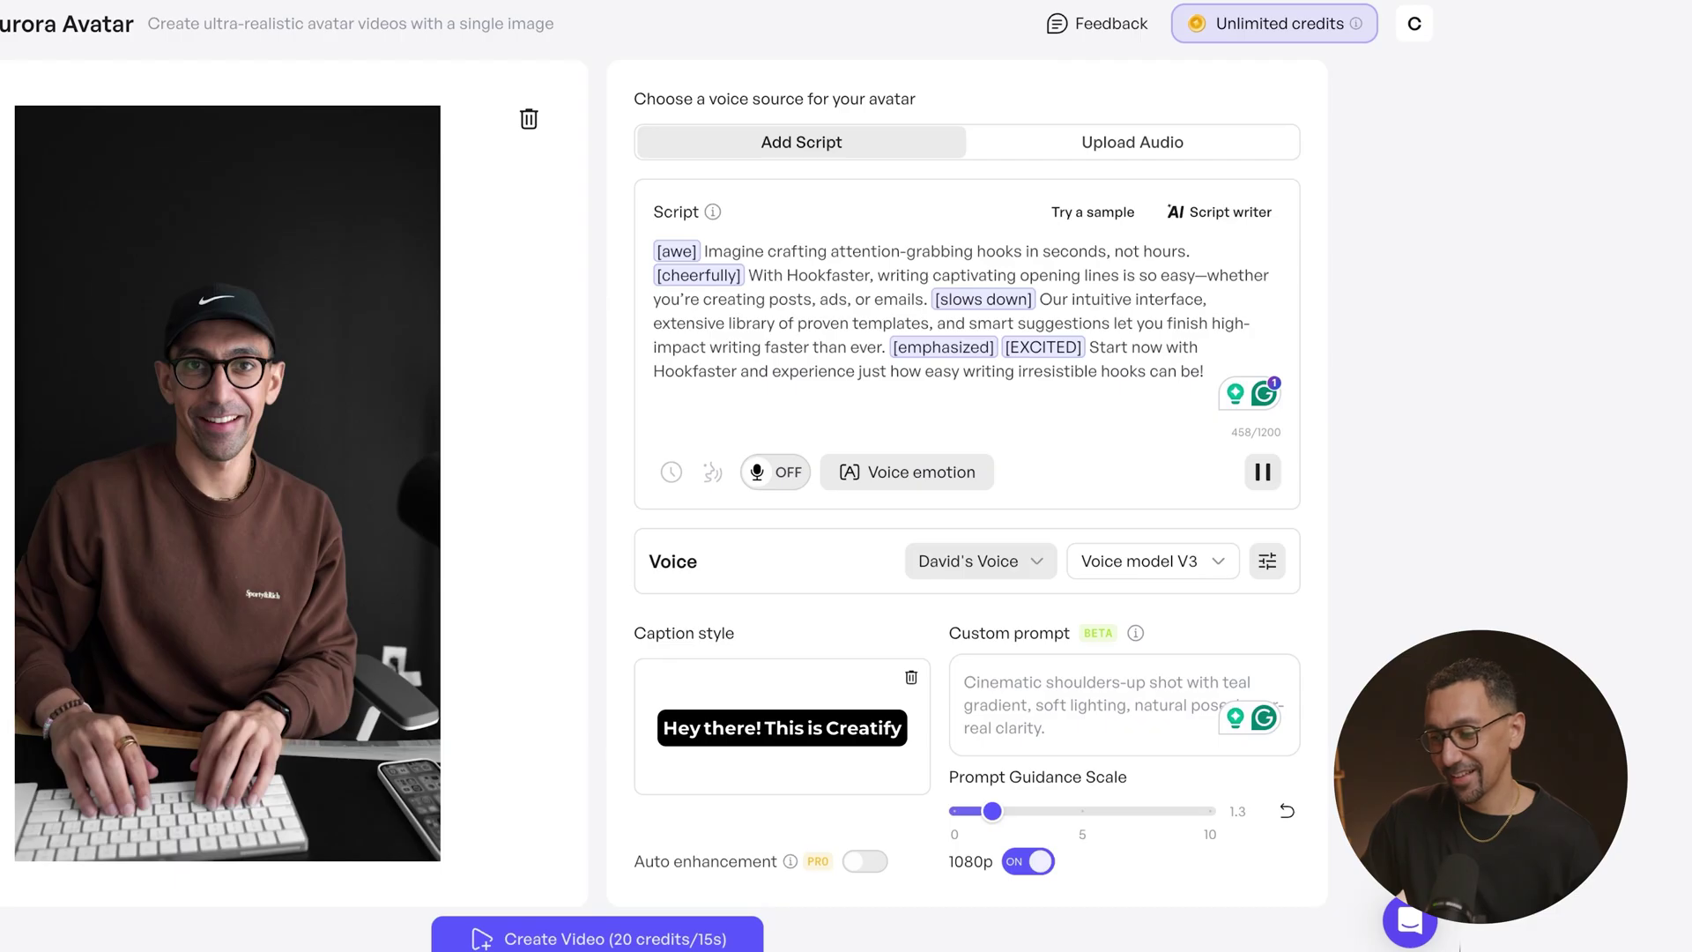
left_click(1262, 471)
scroll(1013, 592, "down", 1)
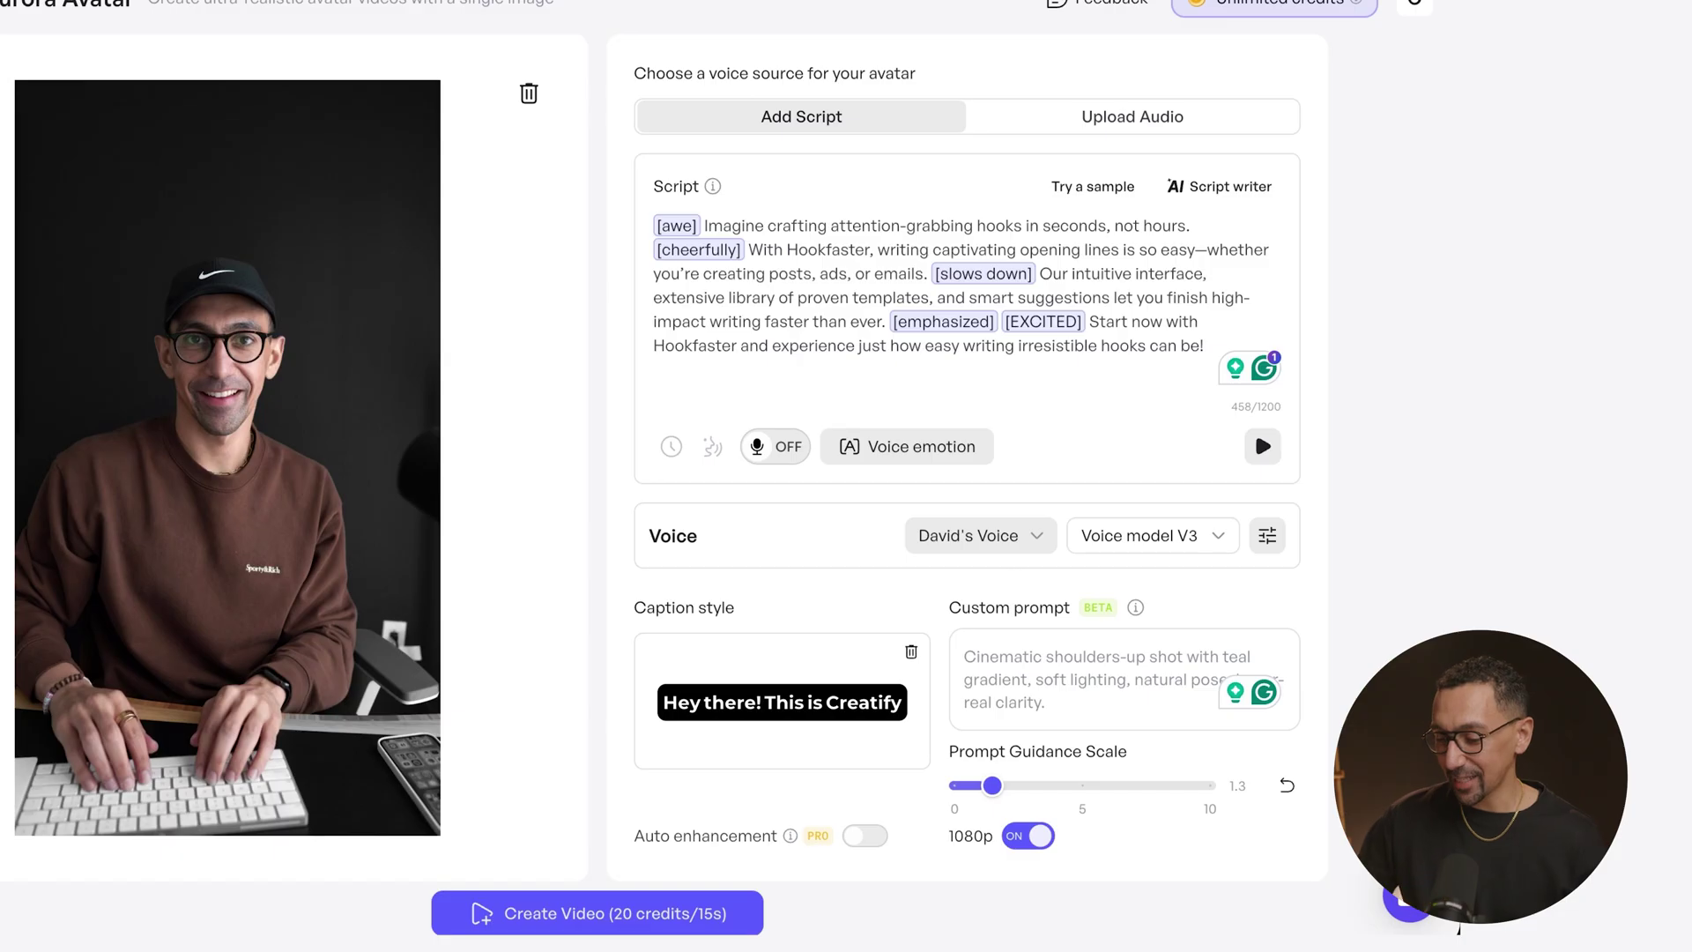
- Create the video, then play and pause the finished 25-second captioned result
left_click(585, 909)
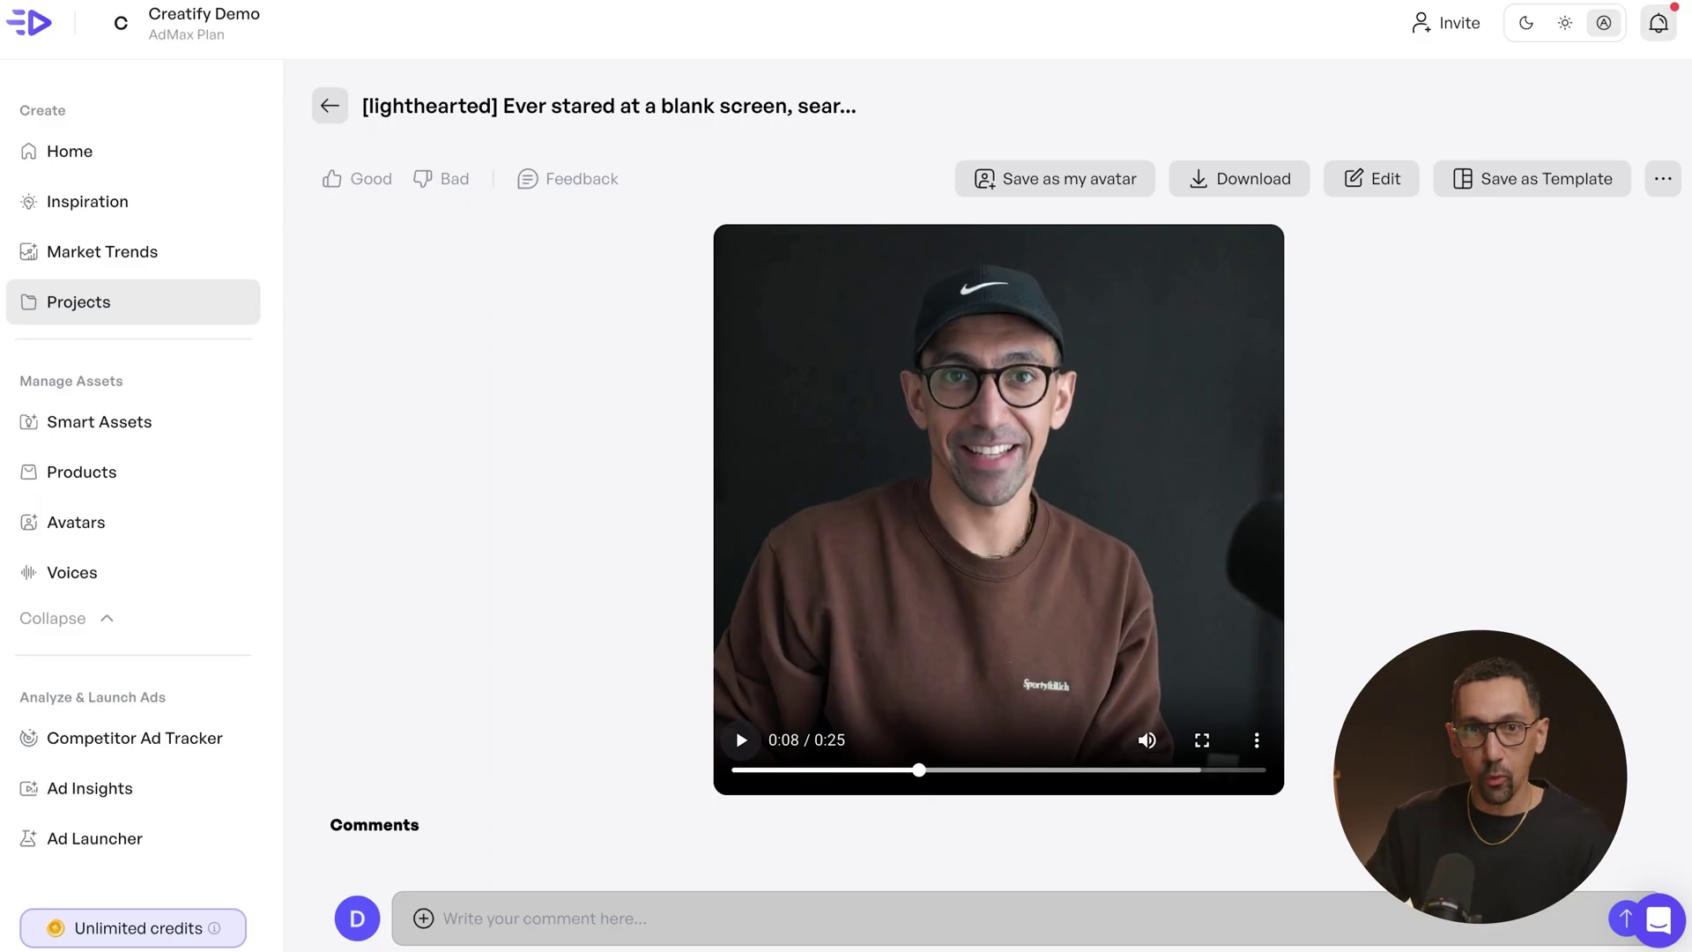
key("space")
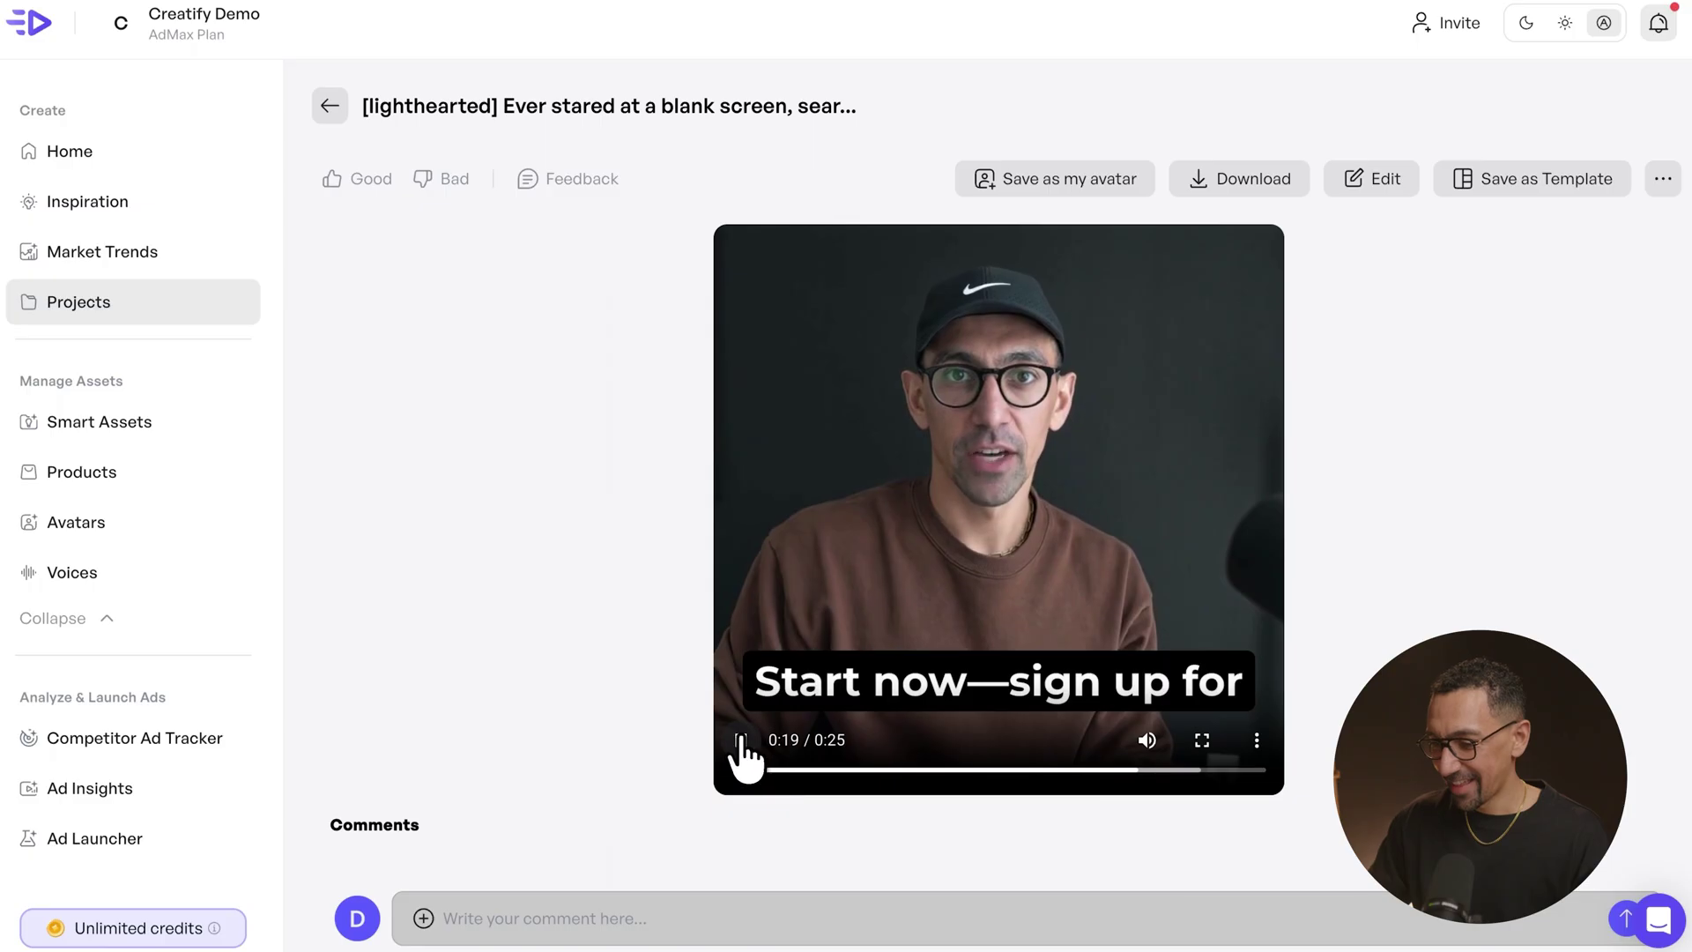
left_click(741, 743)
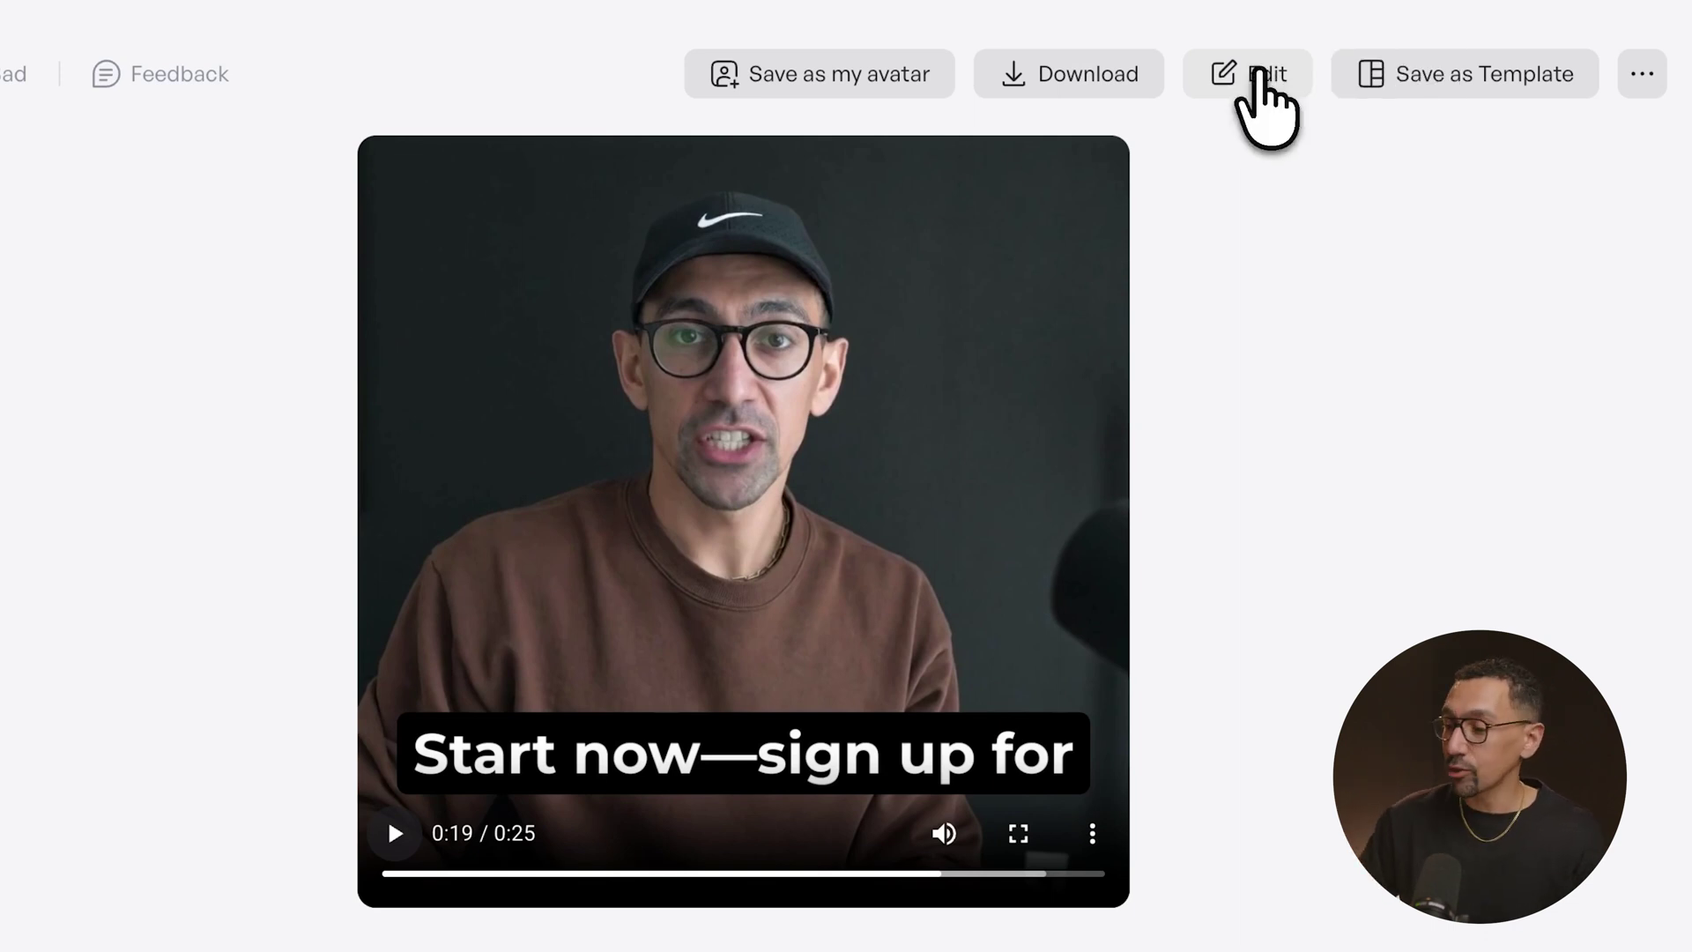
- Choose Launch ad from the project page's '...' menu to reach the ad platform choices
left_click(1641, 76)
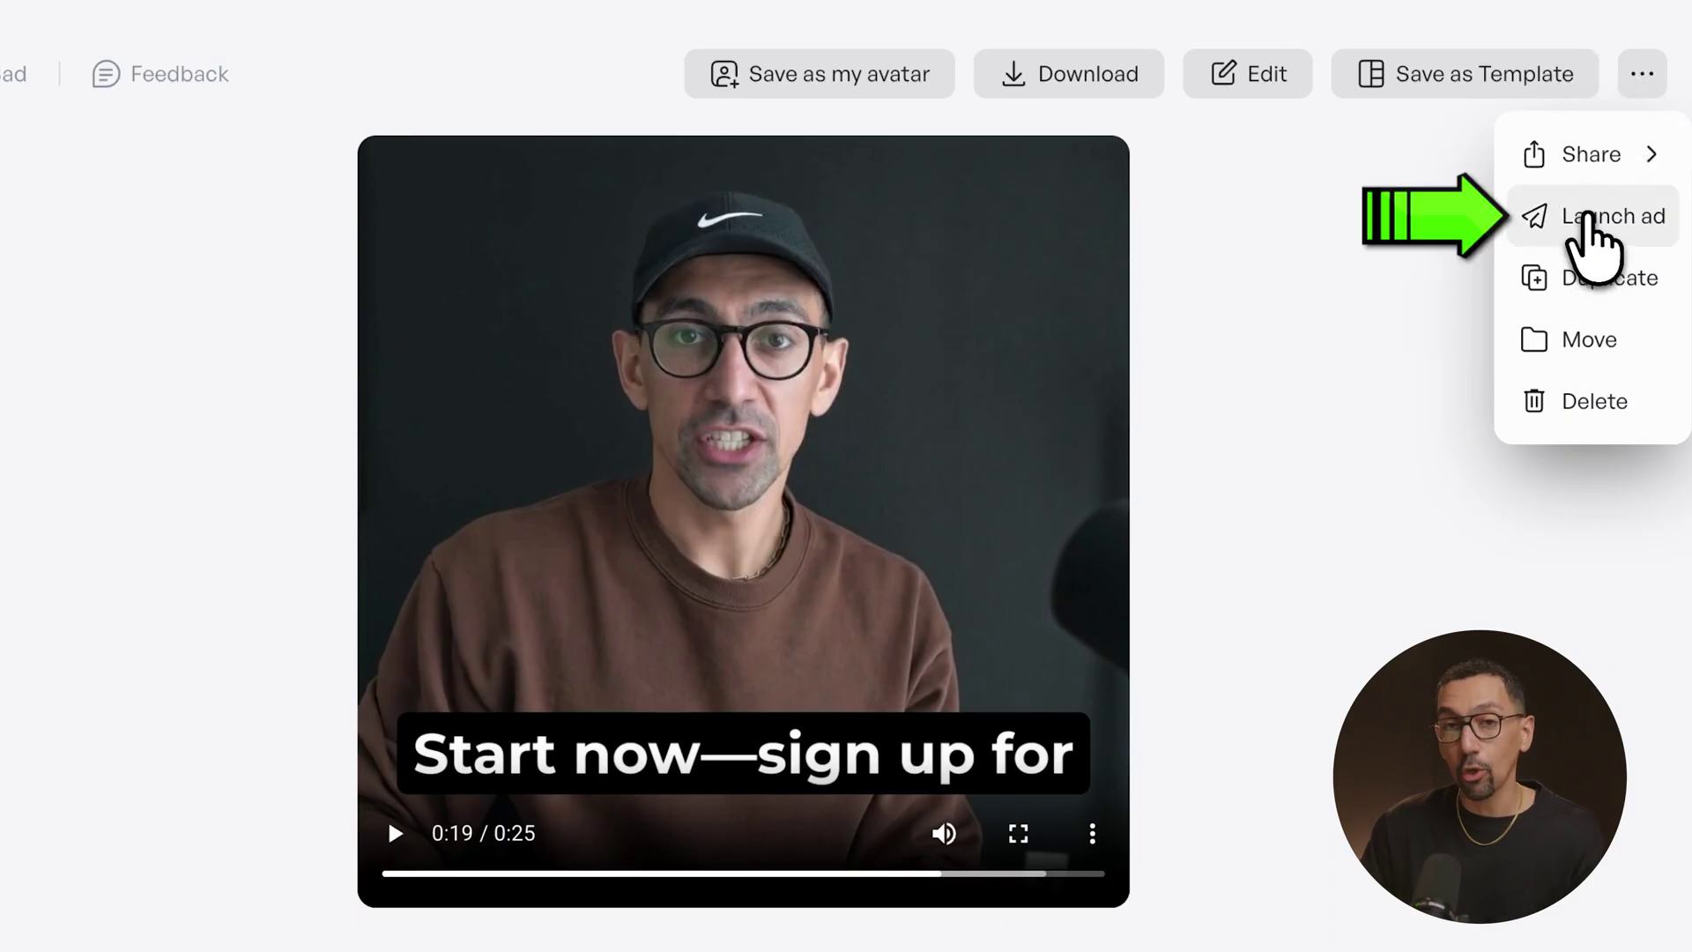
left_click(1583, 220)
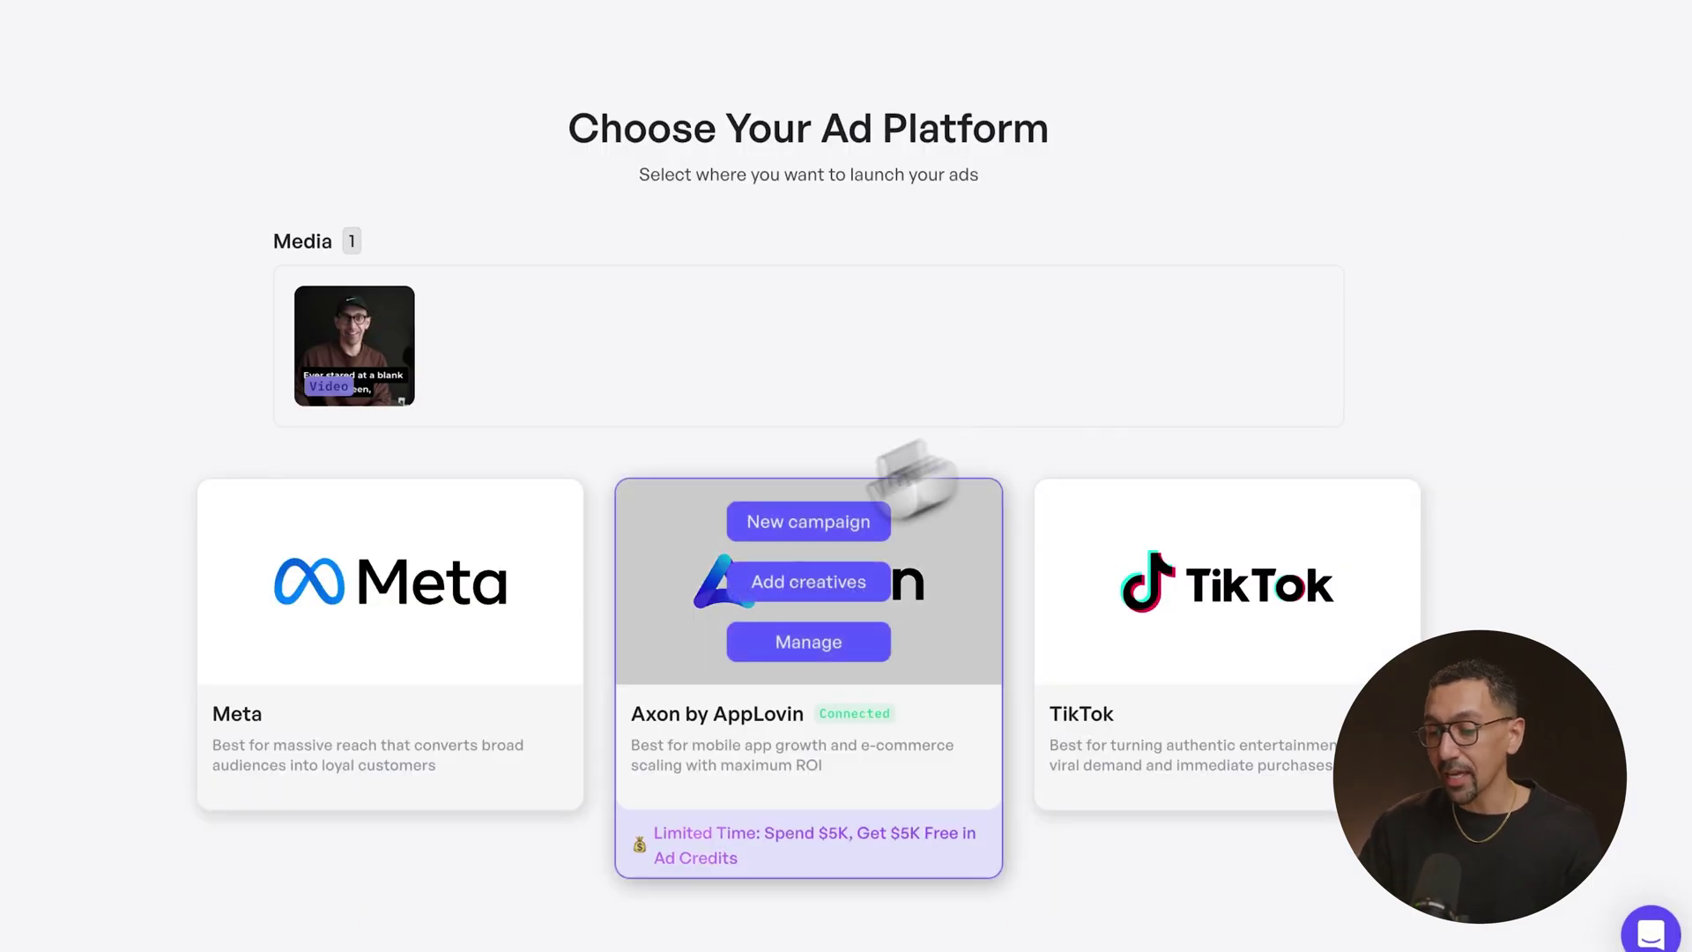
mouse_move(508, 672)
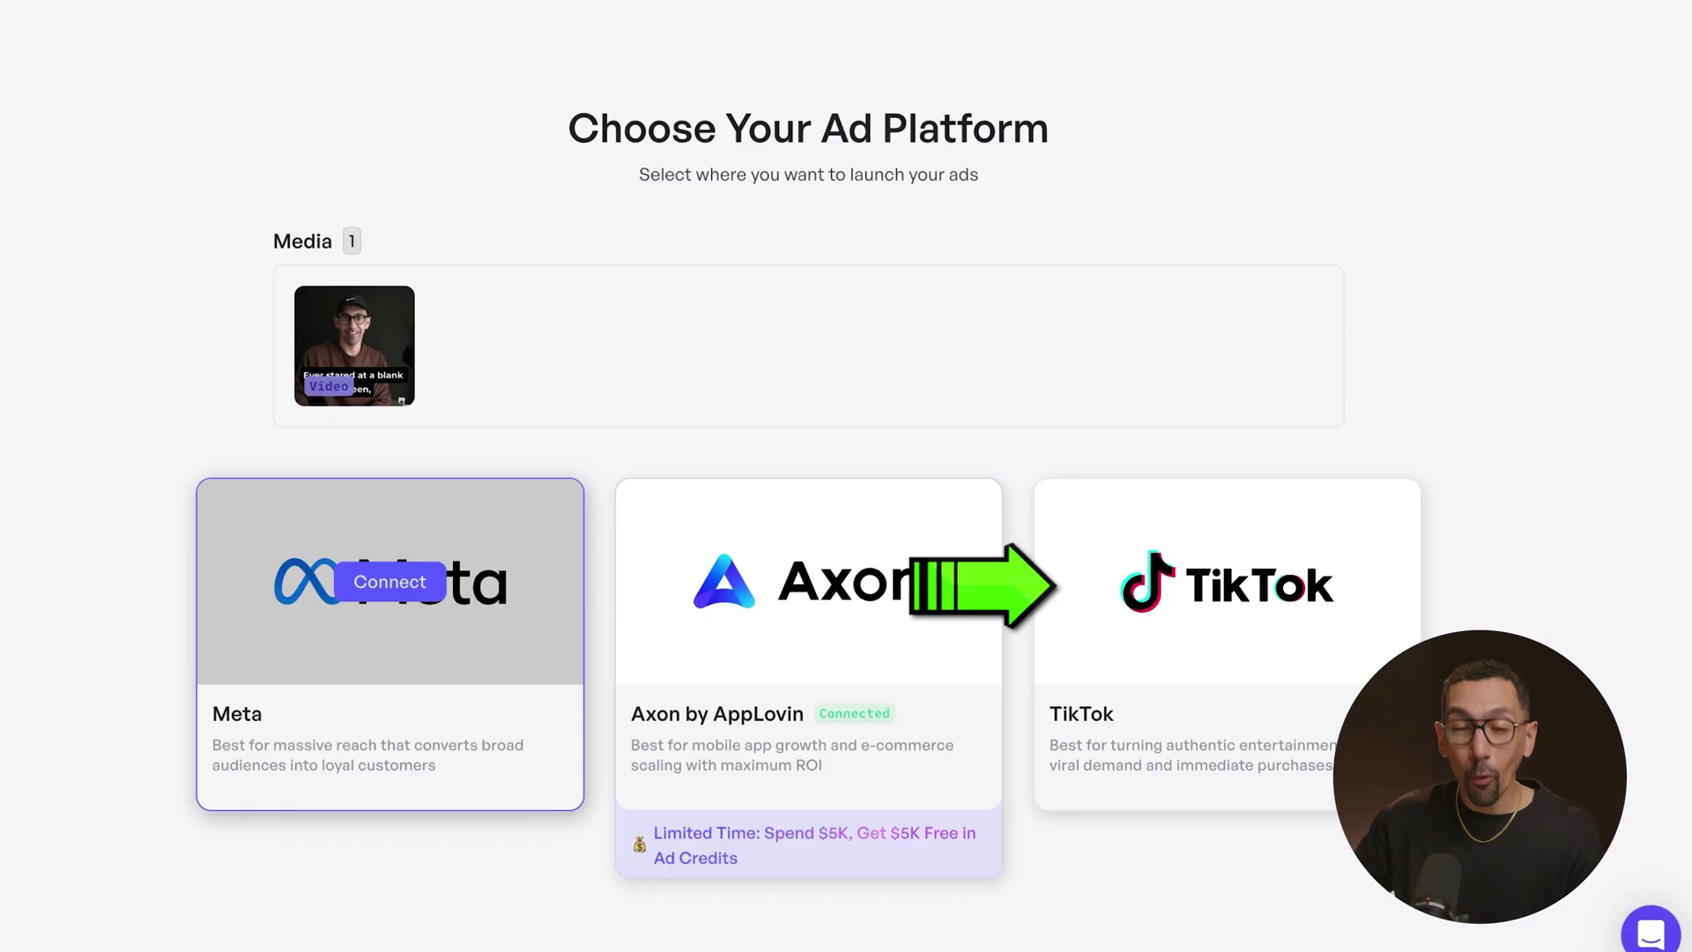